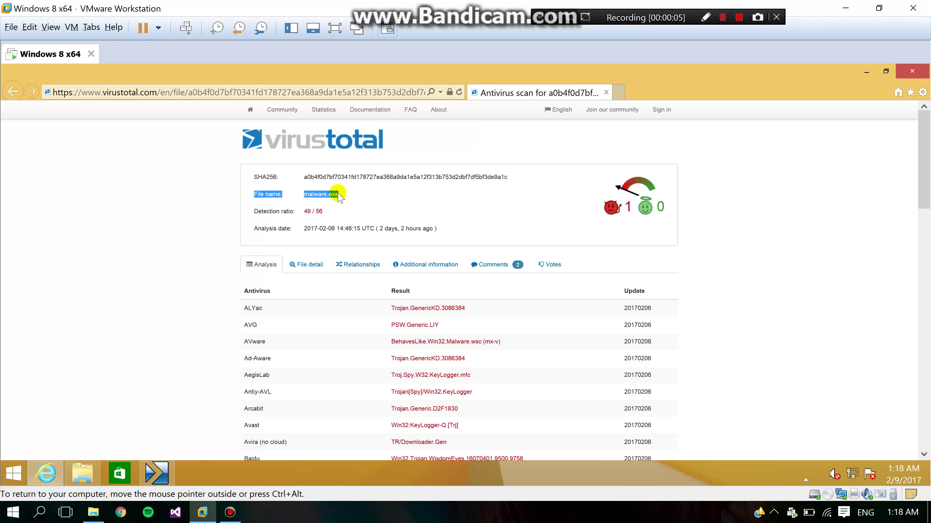
Examine the VirusTotal report for malware.exe, from its file summary through the antivirus detection names, including the Comodo and Kaspersky entries
left_click(271, 219)
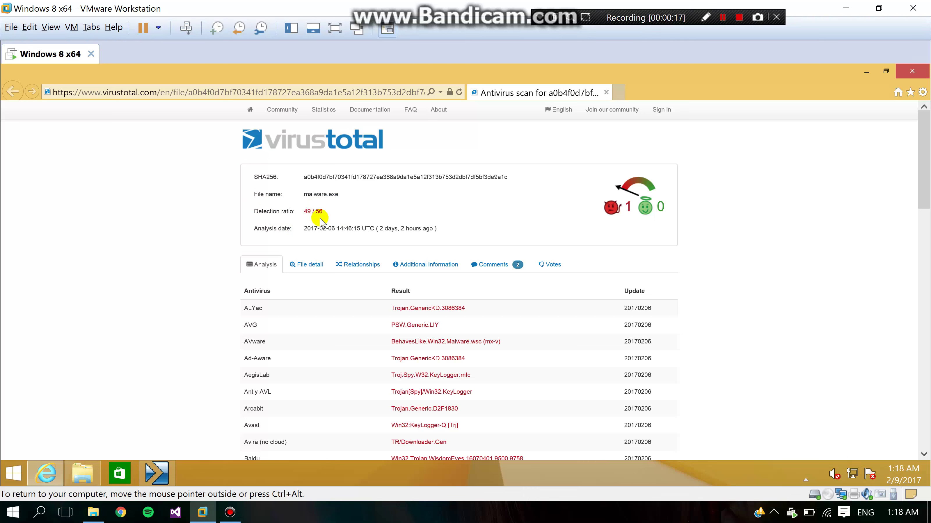
scroll(215, 245, "down", 3)
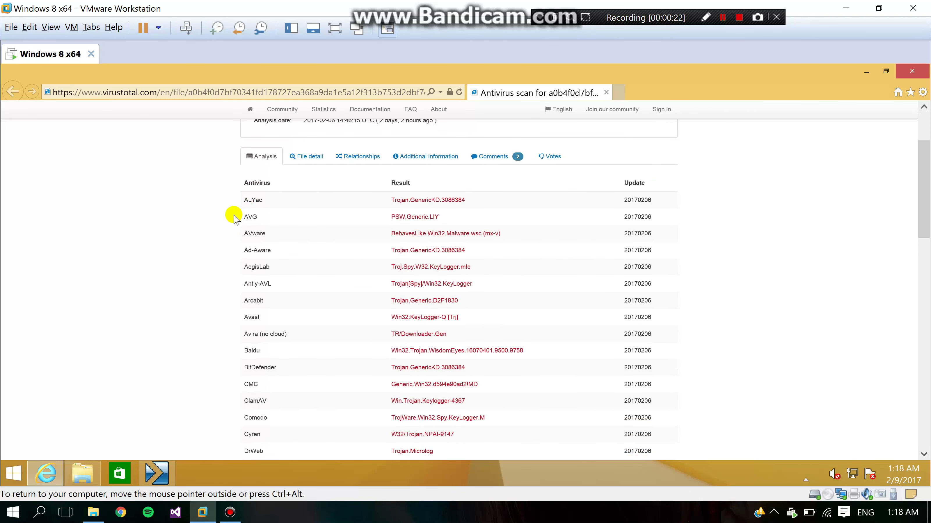
scroll(291, 250, "down", 2)
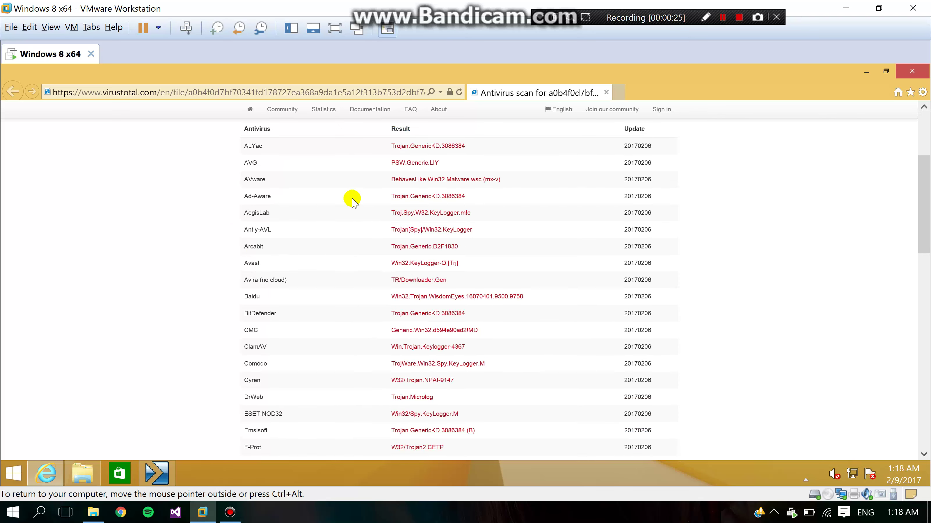
scroll(351, 201, "down", 2)
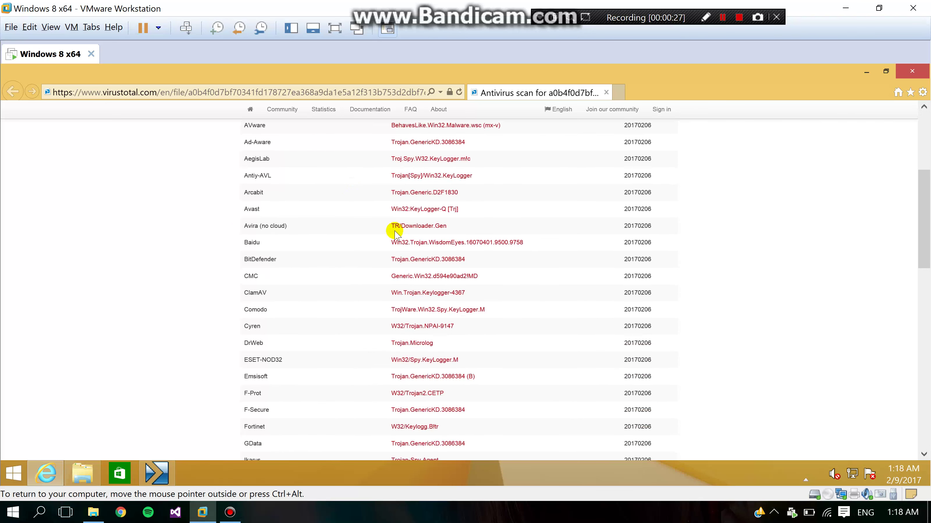
scroll(395, 229, "down", 4)
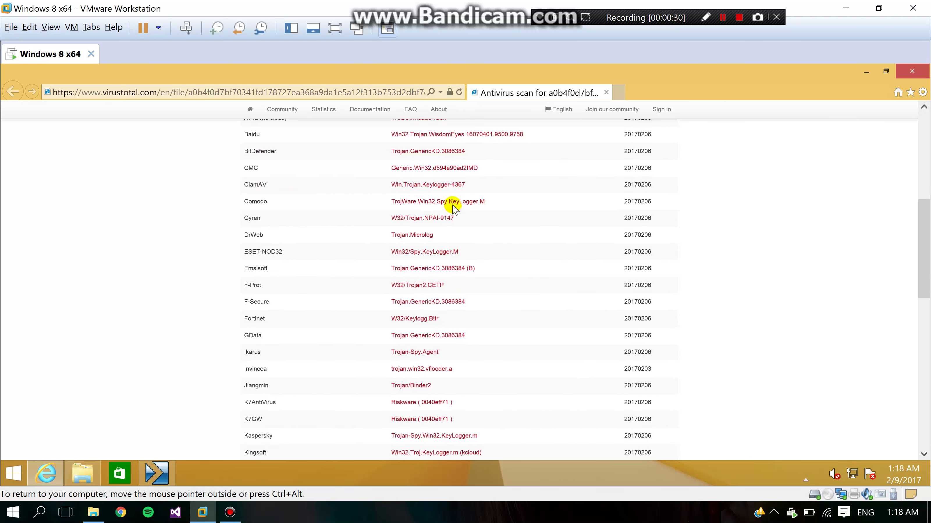
left_click_drag(449, 202, 474, 202)
left_click(497, 266)
scroll(488, 285, "down", 1)
scroll(493, 277, "down", 3)
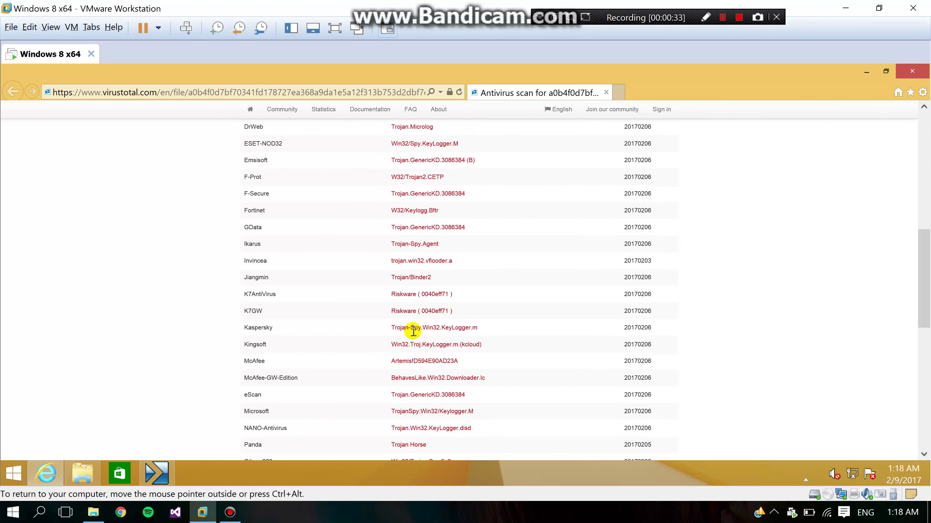
left_click_drag(391, 328, 422, 328)
left_click(196, 316)
Review the remaining antivirus results and highlight the block of engines from AhnLab-V3 to Zoner at the end of the list
scroll(197, 314, "down", 2)
scroll(196, 316, "down", 5)
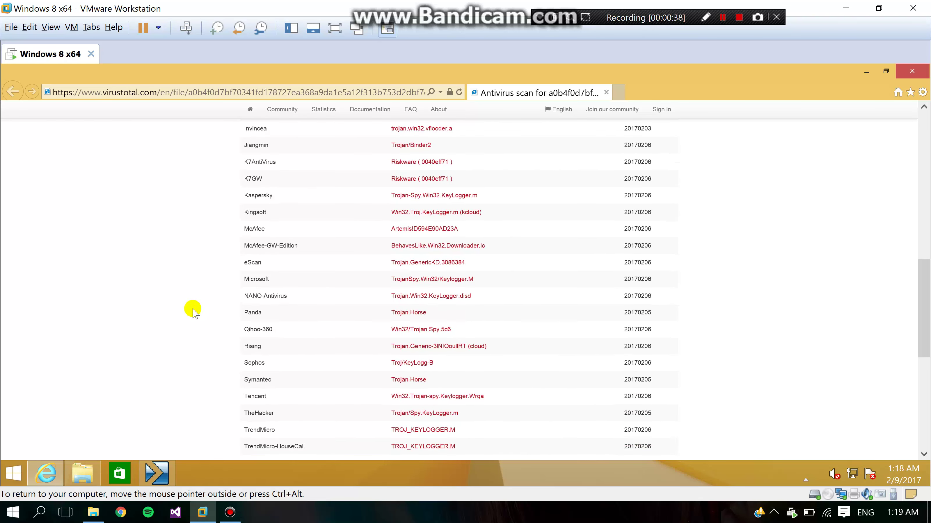
scroll(268, 293, "down", 6)
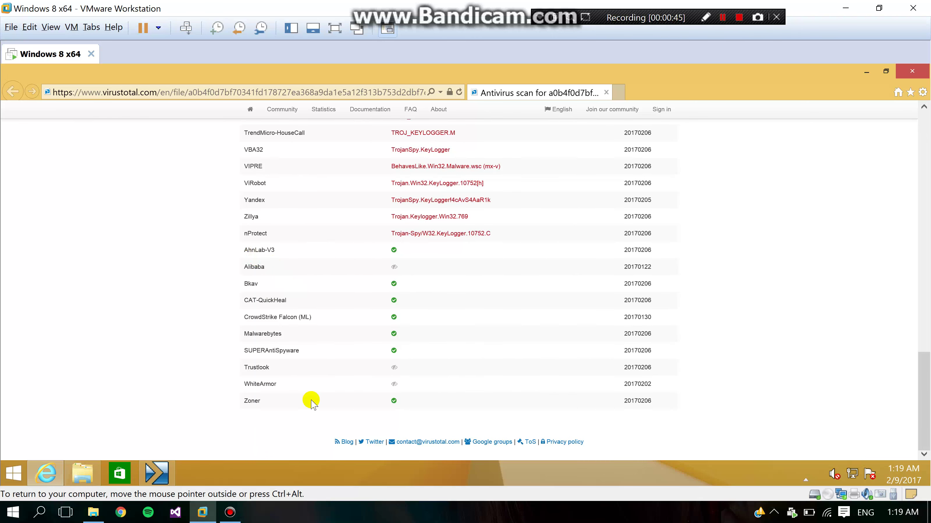
left_click_drag(416, 412, 261, 256)
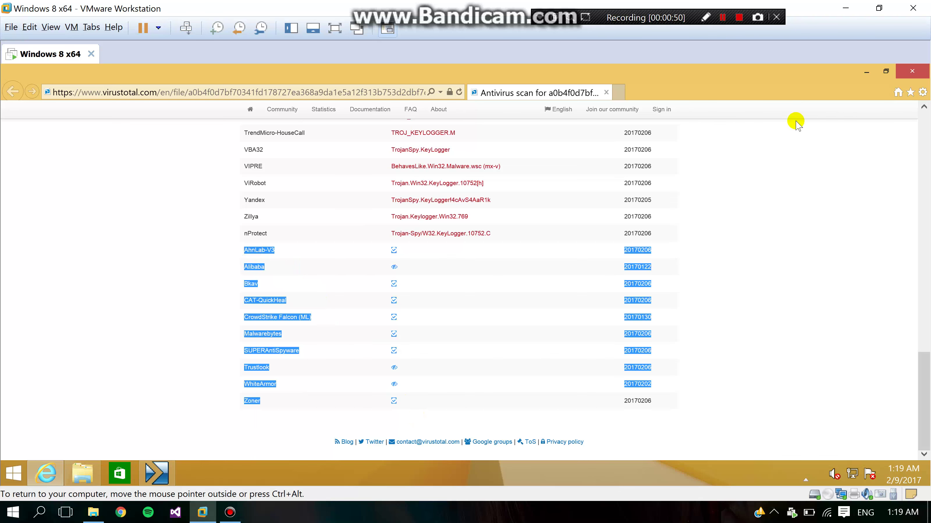
left_click(821, 125)
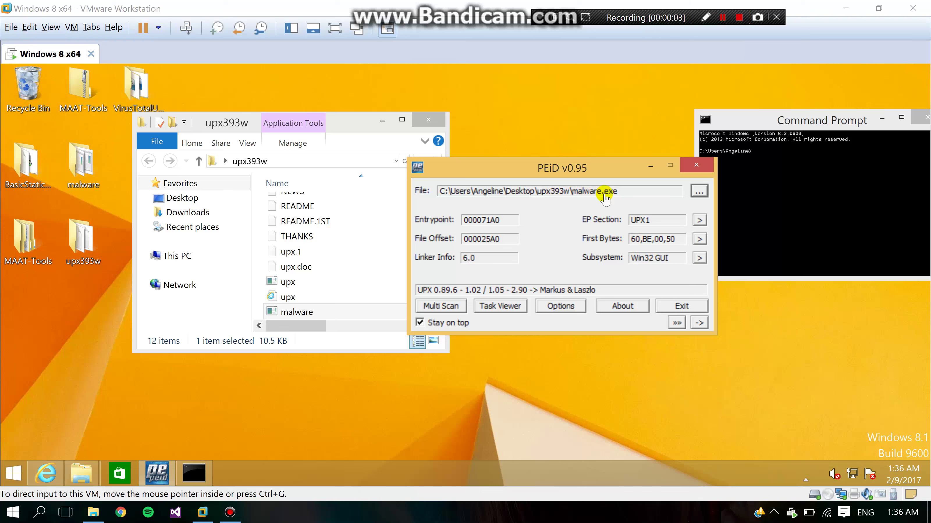
In Command Prompt, change to Desktop/upx393w and unpack the malware with upx -d malware.exe
left_click(419, 323)
left_click(813, 154)
left_click(759, 153)
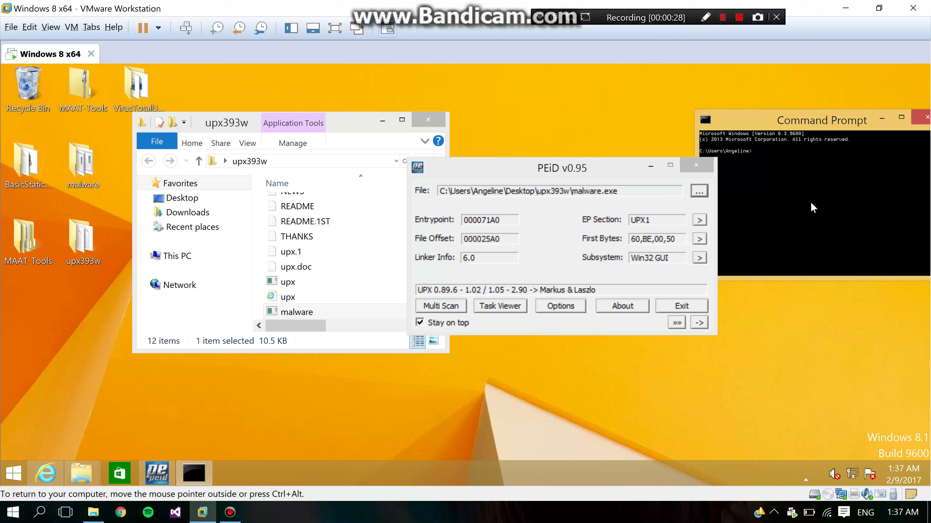
type("cd Desktop/upx393w")
key("Return")
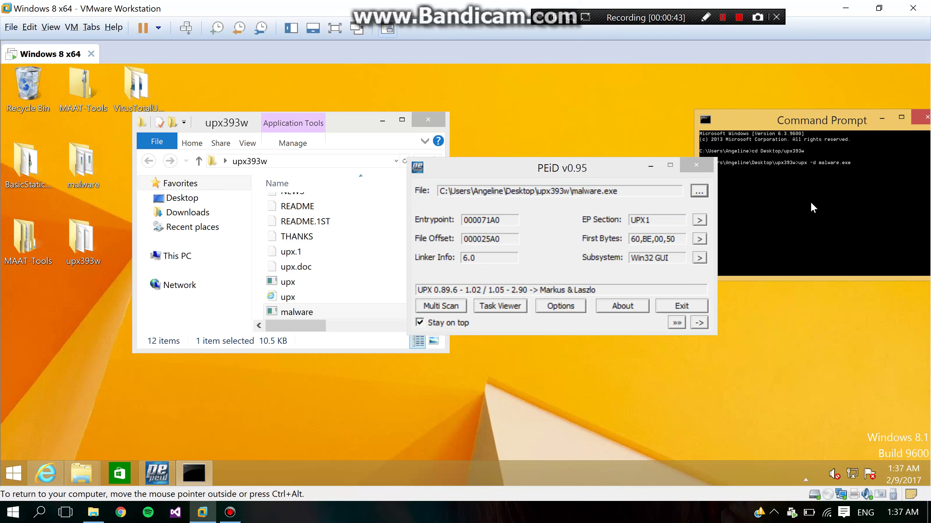
key("Return")
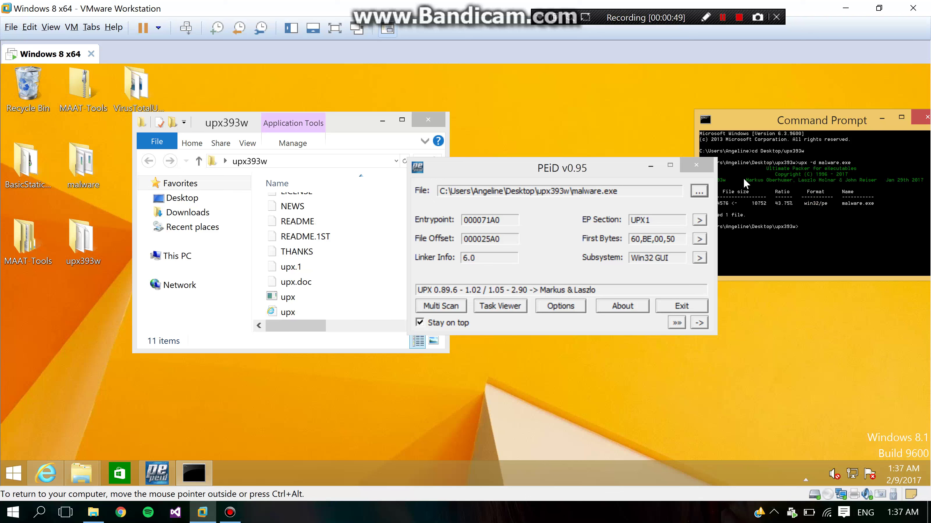
Load malware.exe from the upx393w folder into PEiD again and inspect its EP section
left_click(699, 191)
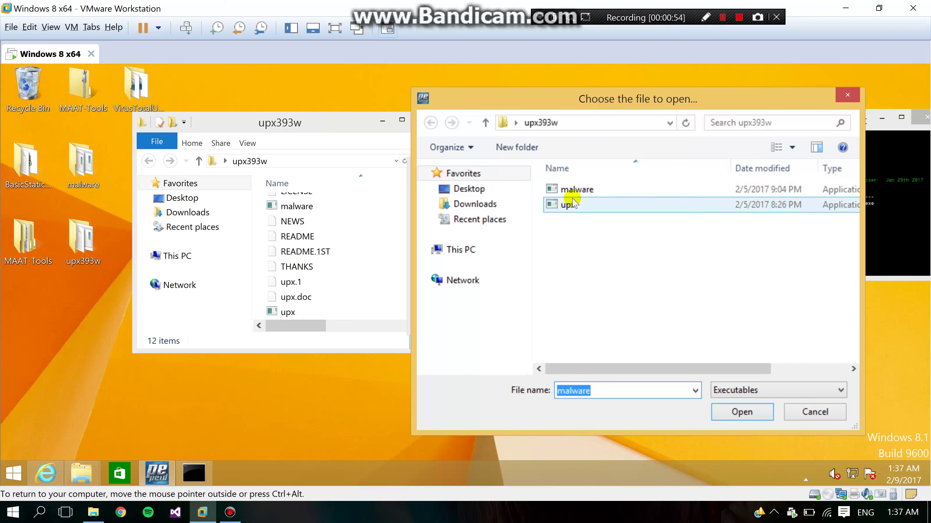
left_click(578, 191)
double_click(579, 191)
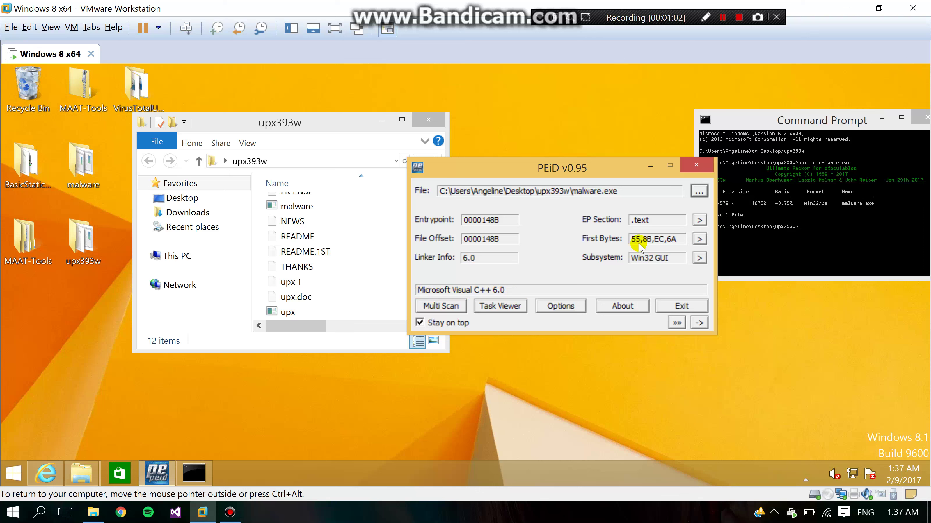
left_click_drag(651, 220, 575, 227)
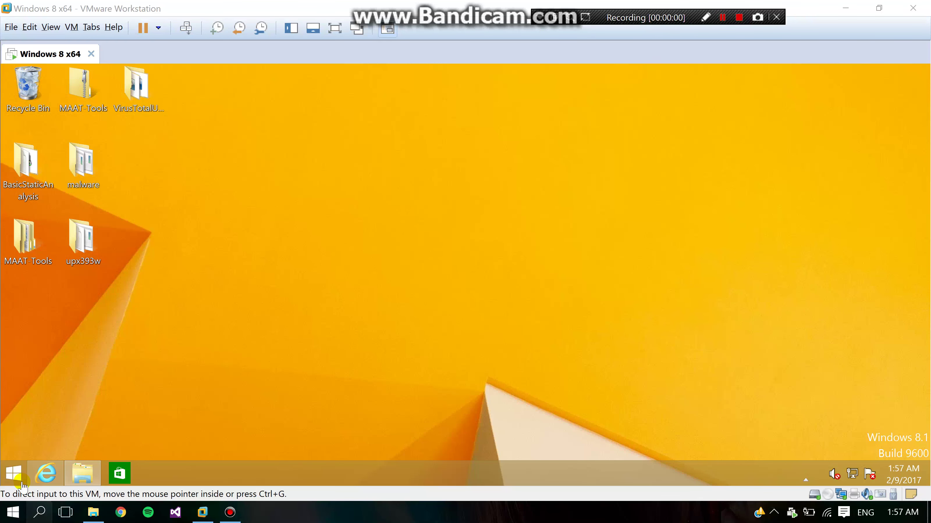
Launch WinMD5 from the WinMD5-2.07 folder inside BasicStaticAnalysis and move its window clear of the desktop folders
left_click(27, 176)
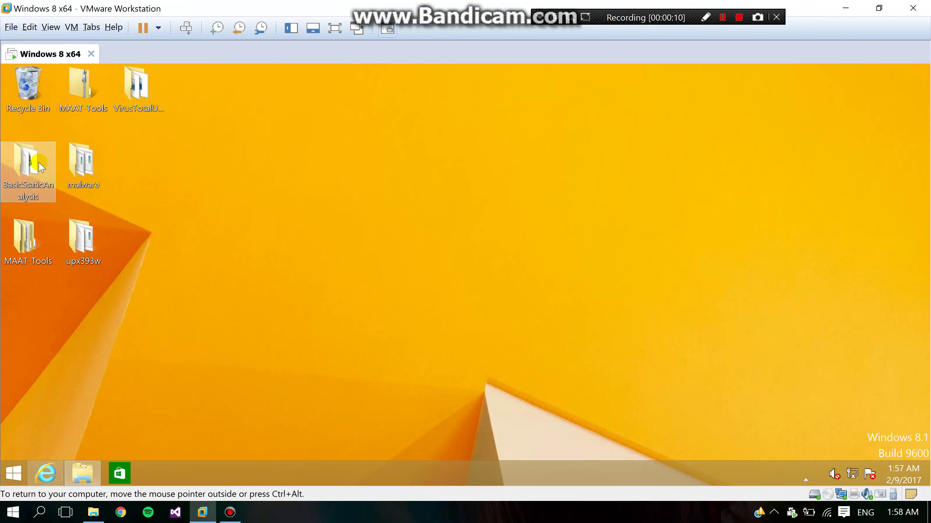
left_click(136, 168)
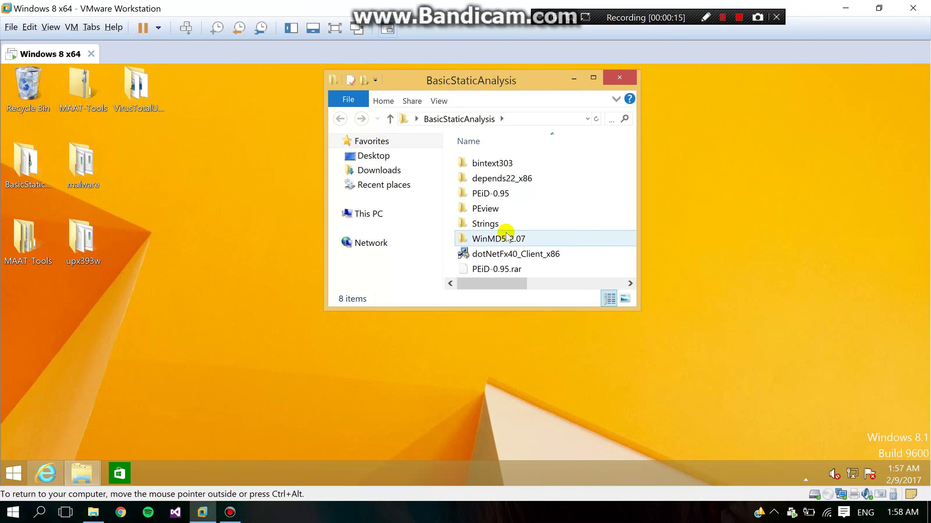
double_click(511, 238)
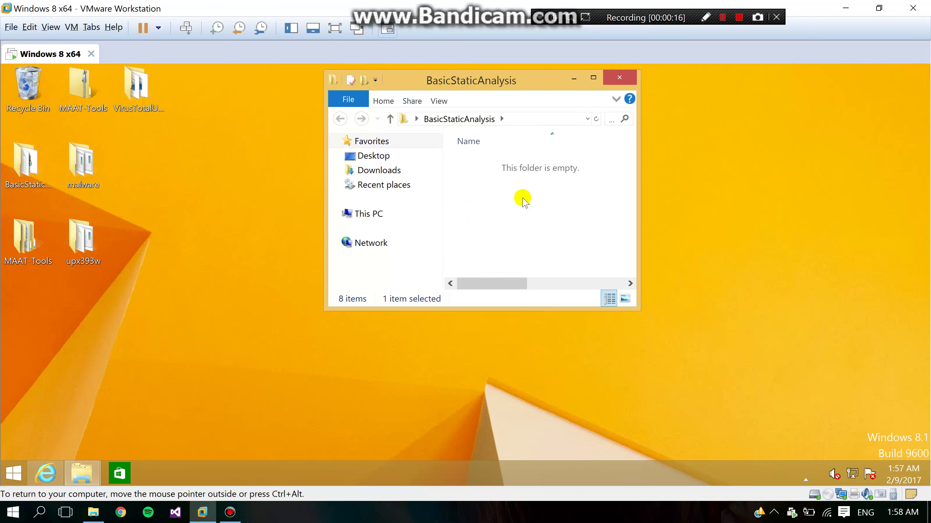
double_click(522, 165)
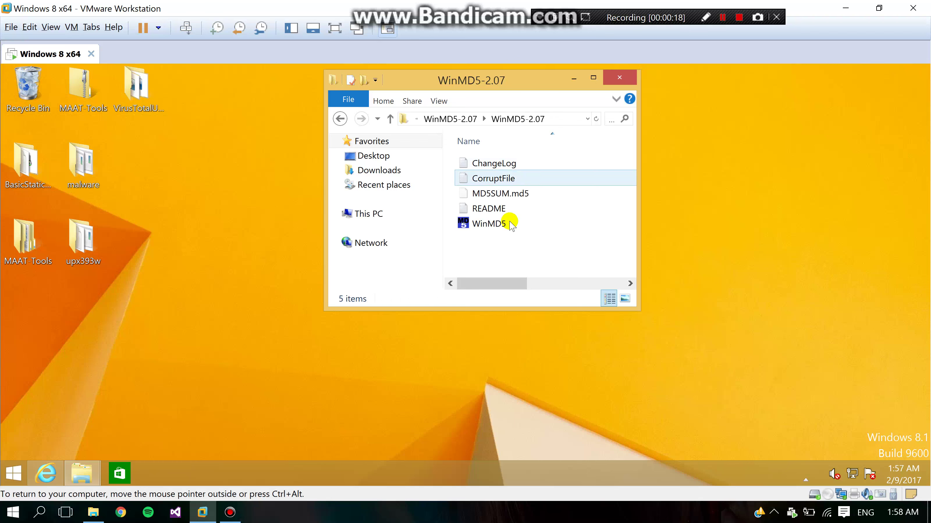
double_click(512, 222)
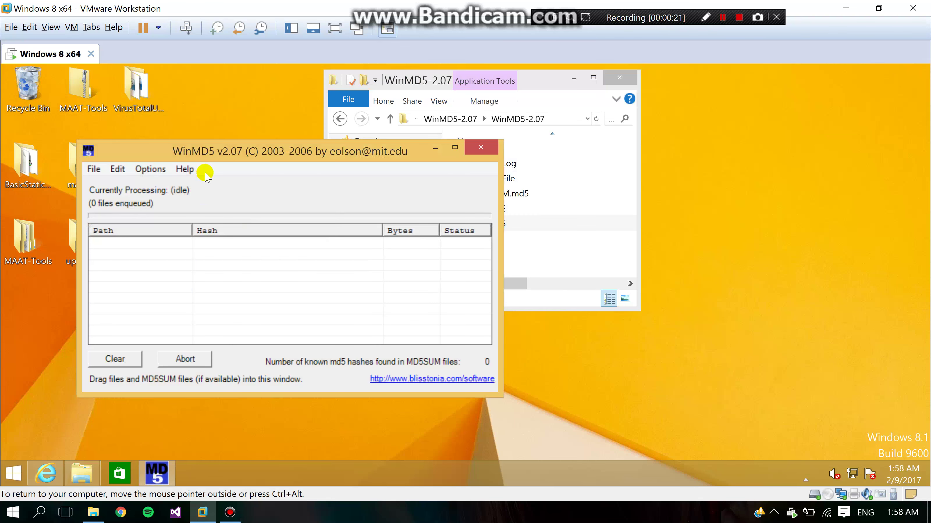
left_click_drag(228, 162, 374, 124)
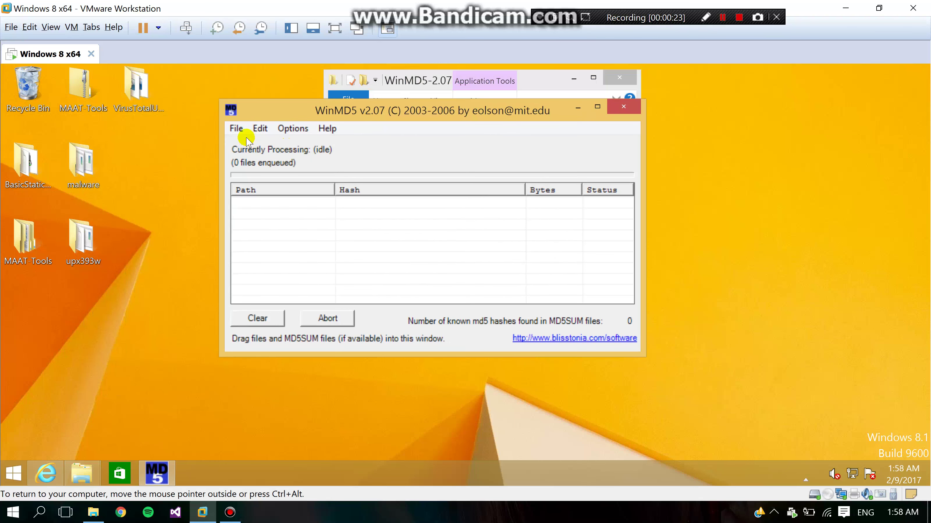
Open the malware file from the malware folder in WinMD5 to compute its MD5 hash, and select its result row
left_click(236, 129)
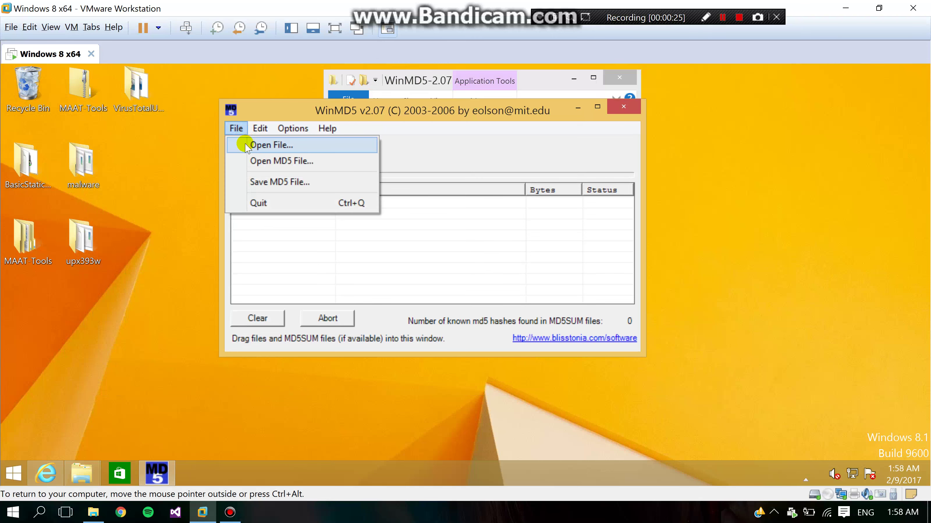
left_click(256, 145)
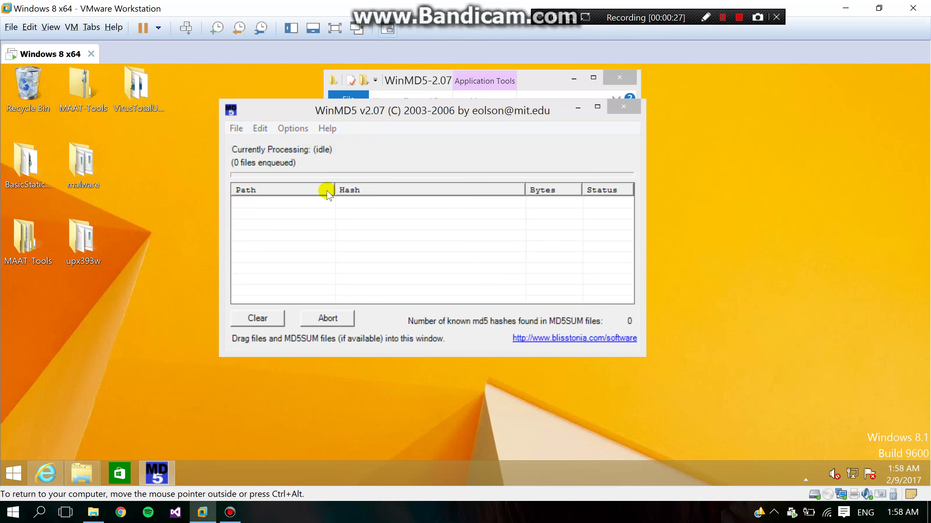
double_click(377, 190)
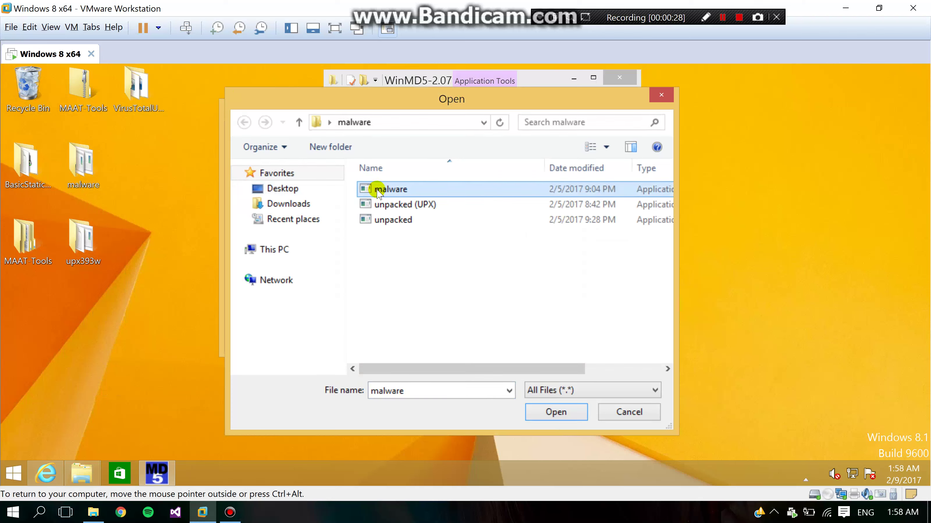
left_click(341, 206)
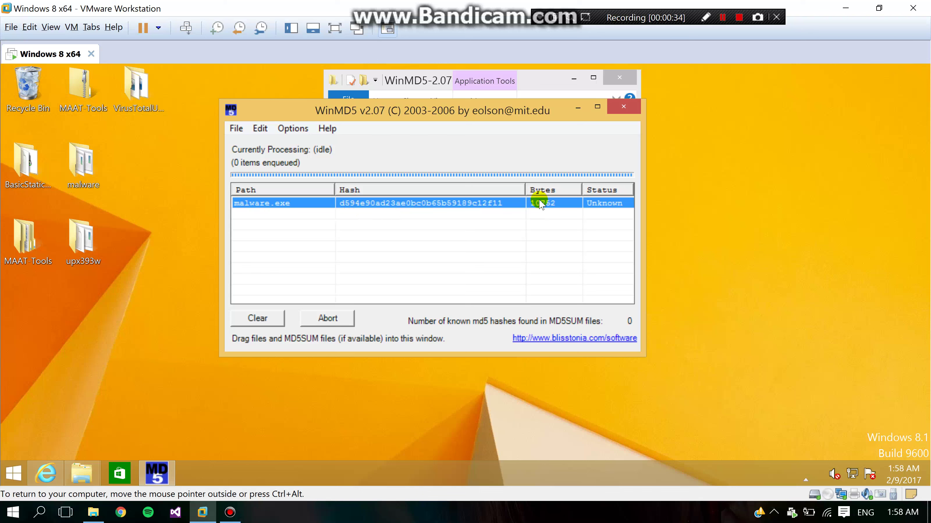
Add the unpacked (UPX) file to WinMD5 and compare its hash and byte size with those of malware.exe
left_click(237, 130)
left_click(270, 145)
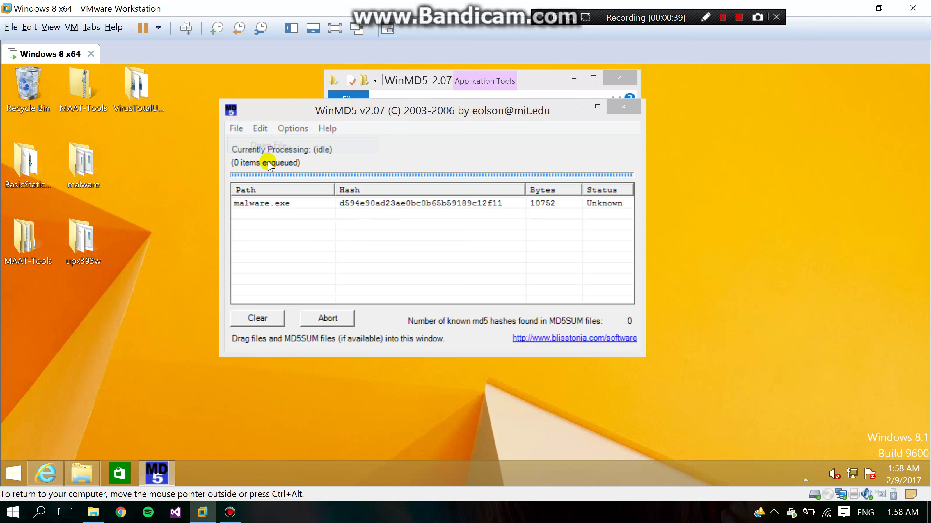
double_click(434, 208)
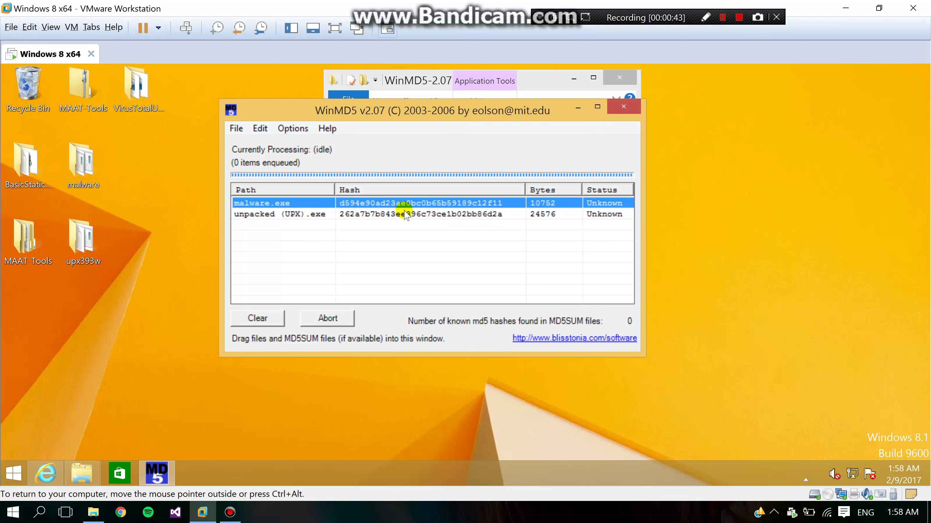
left_click(409, 214)
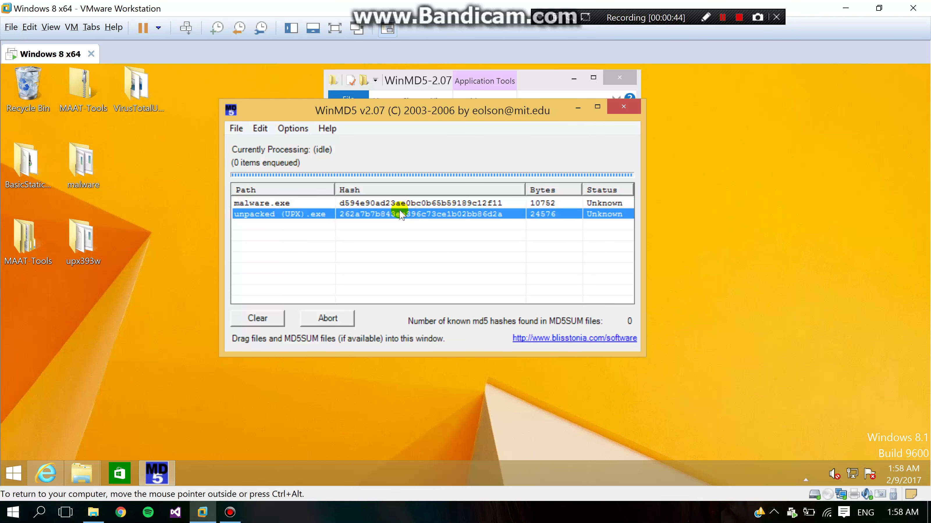
left_click(531, 202)
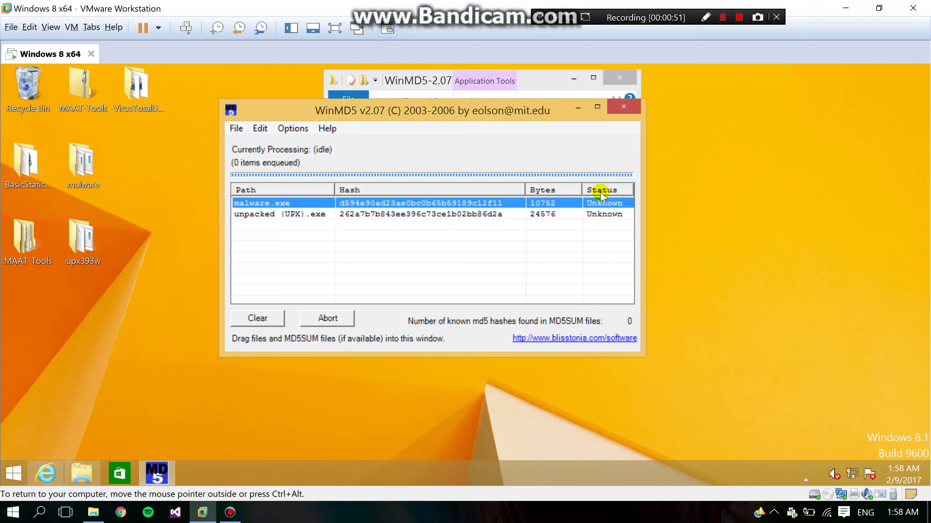
left_click(728, 19)
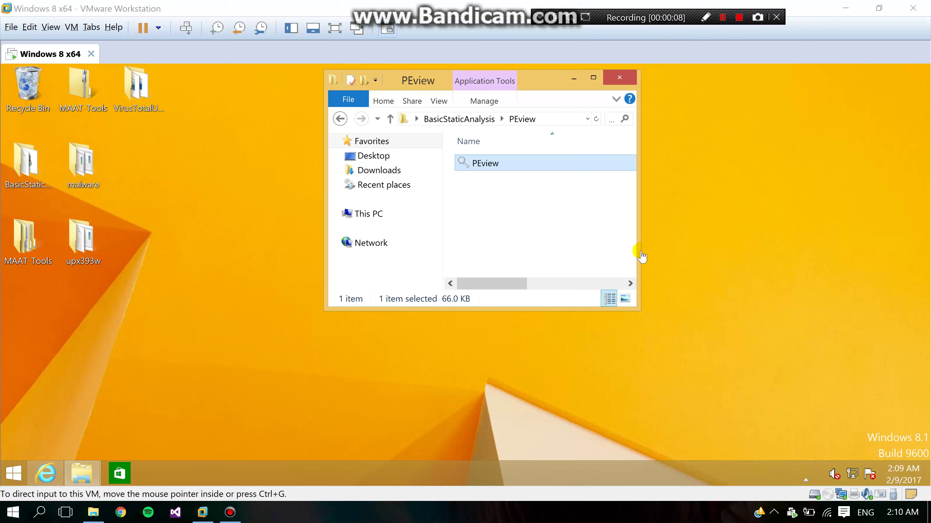
Launch PEview from the PEview folder inside BasicStaticAnalysis
left_click(529, 170)
left_click(529, 167)
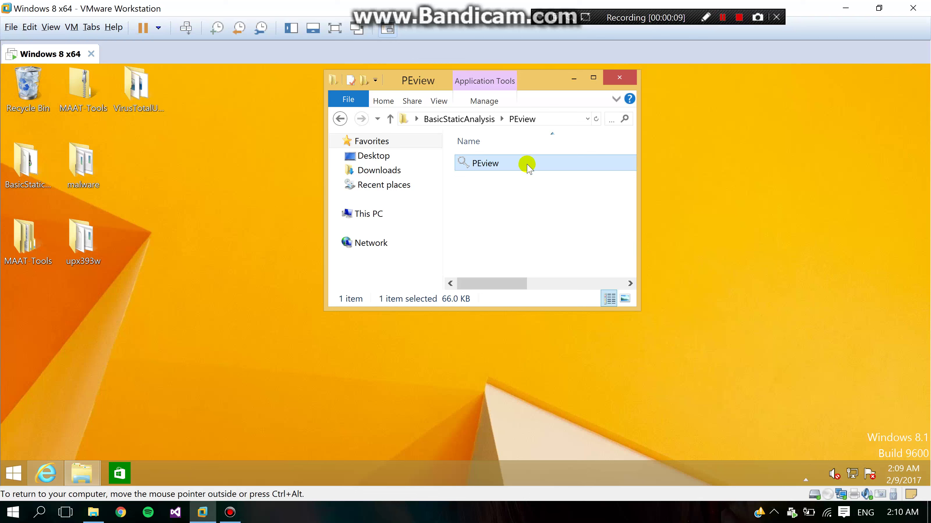
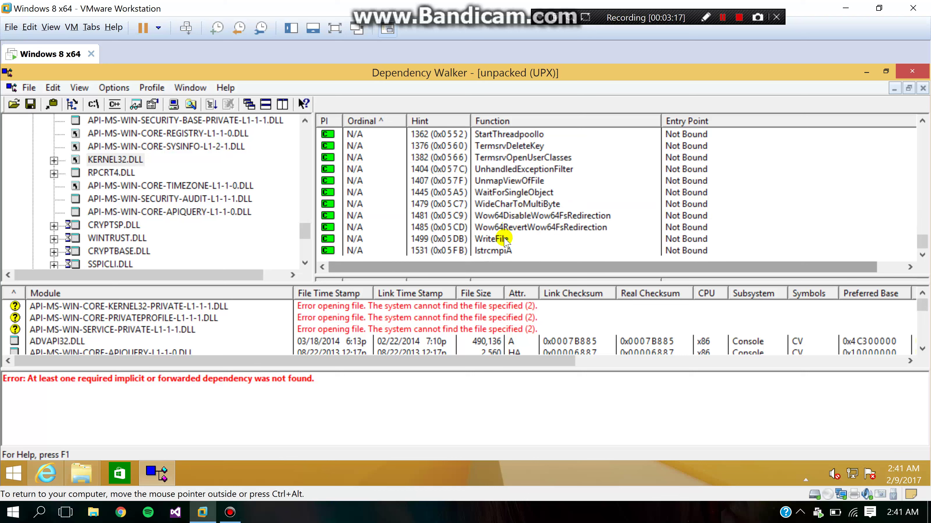
In Dependency Walker, inspect the WriteFile import under KERNEL32.DLL and the getaddrinfo function of the unpacked (UPX) file
left_click(505, 240)
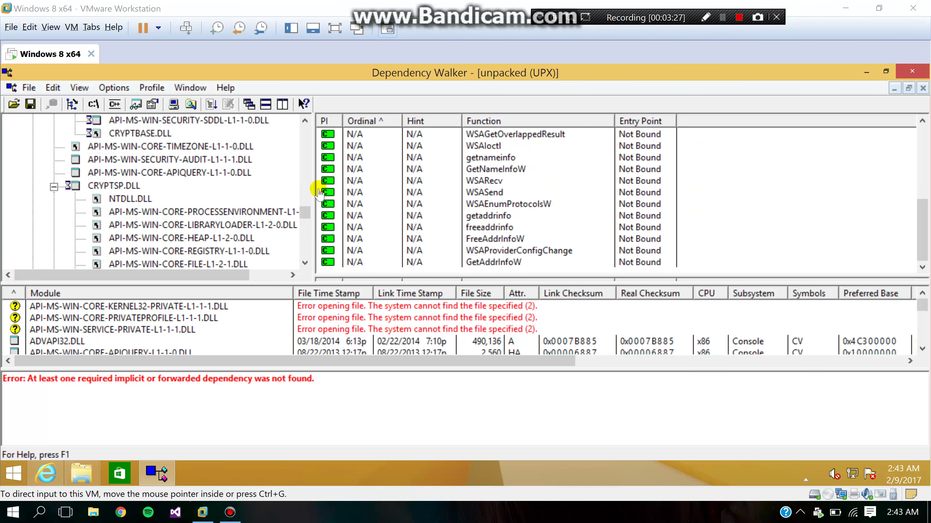
left_click(505, 219)
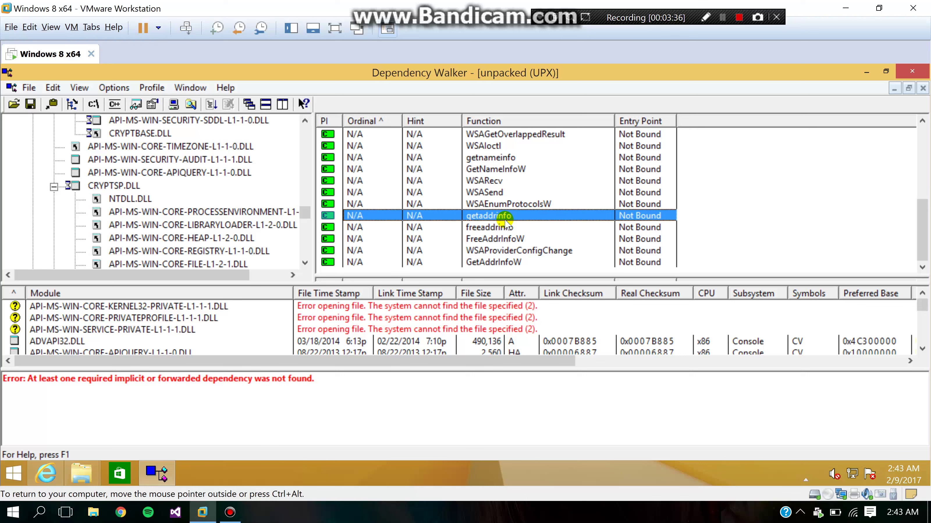
Inspect the GetNameInfoW, getnameinfo and getaddrinfo functions in the import list of the unpacked (UPX) file
left_click(512, 172)
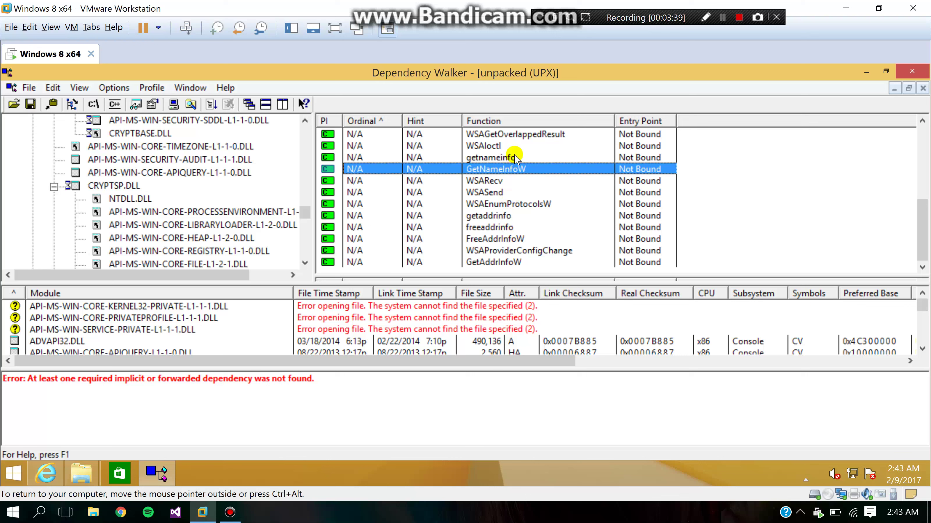
left_click(512, 157)
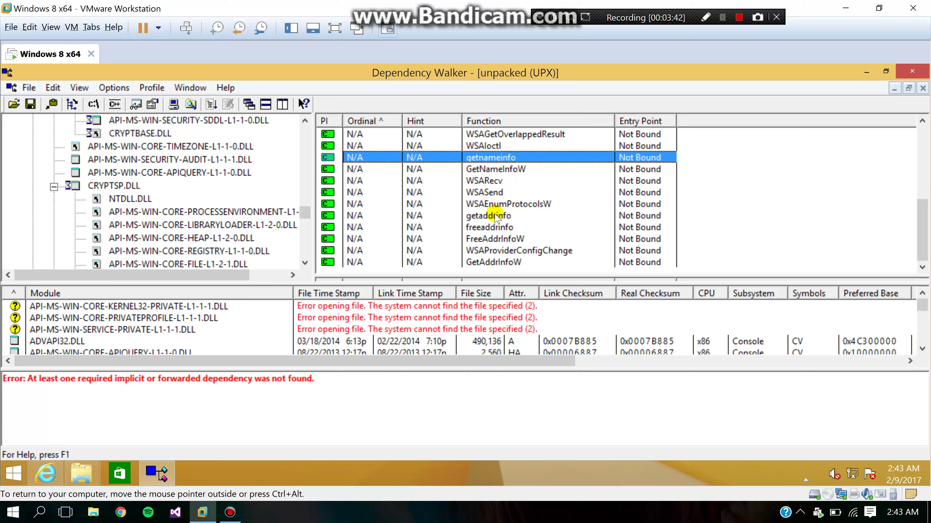
left_click(496, 216)
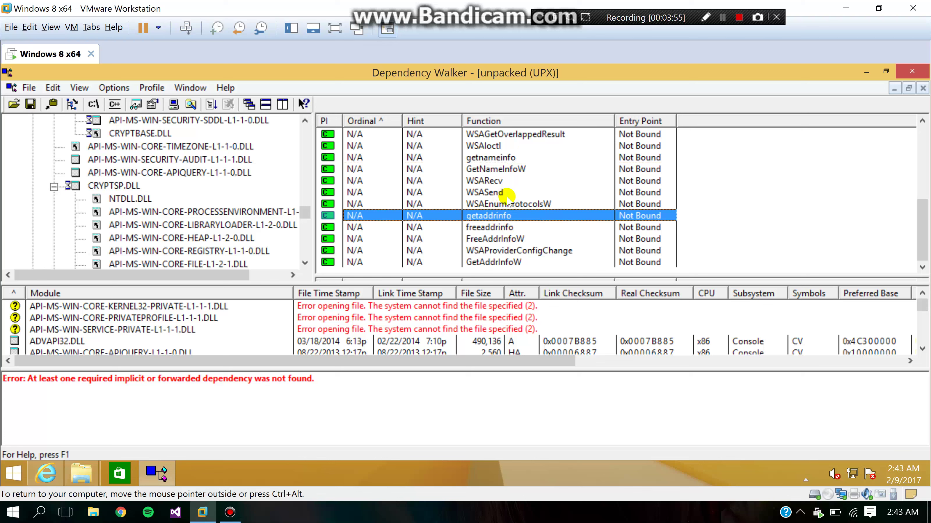
left_click(729, 21)
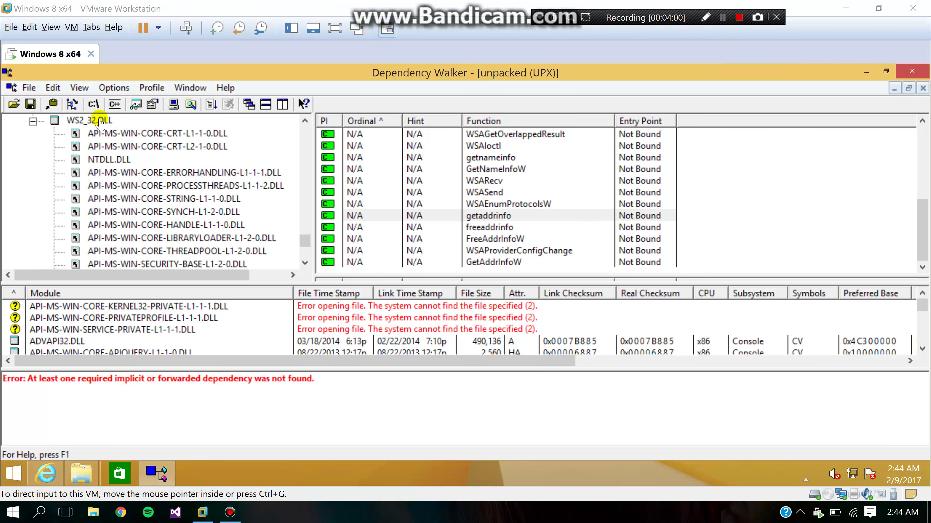
Show the functions imported from NTDLL.DLL under WS2_32.DLL and inspect RtlIpv4StringToAddressA and RtlIpv4StringToAddressW
left_click(100, 124)
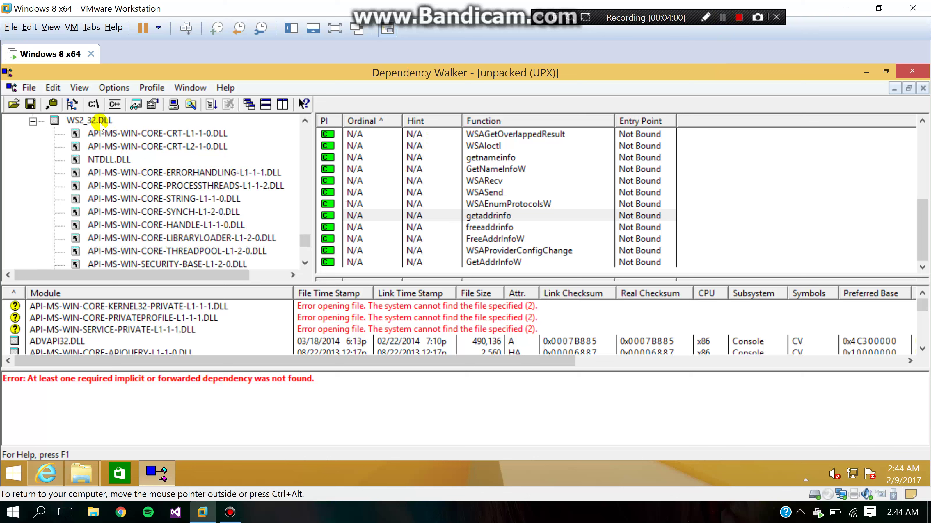
left_click(110, 160)
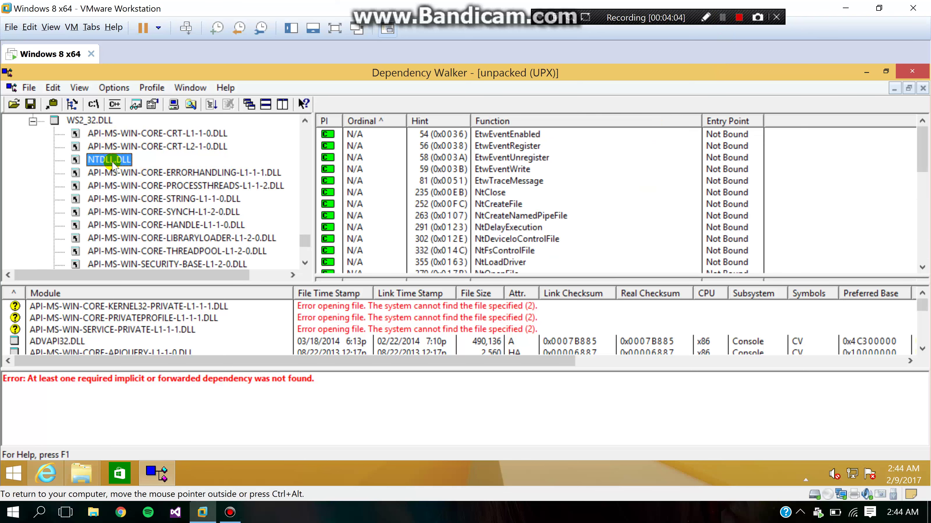
left_click(813, 184)
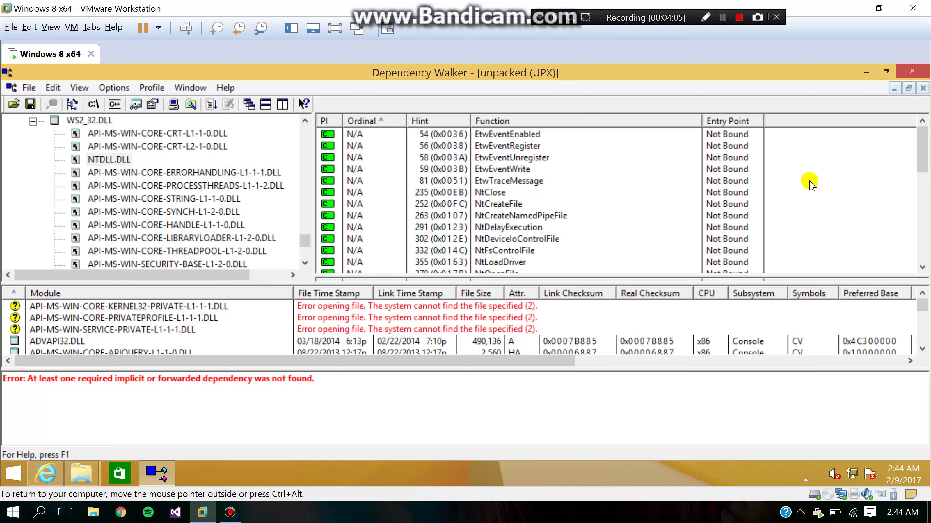
scroll(784, 202, "down", 4)
scroll(544, 245, "down", 1)
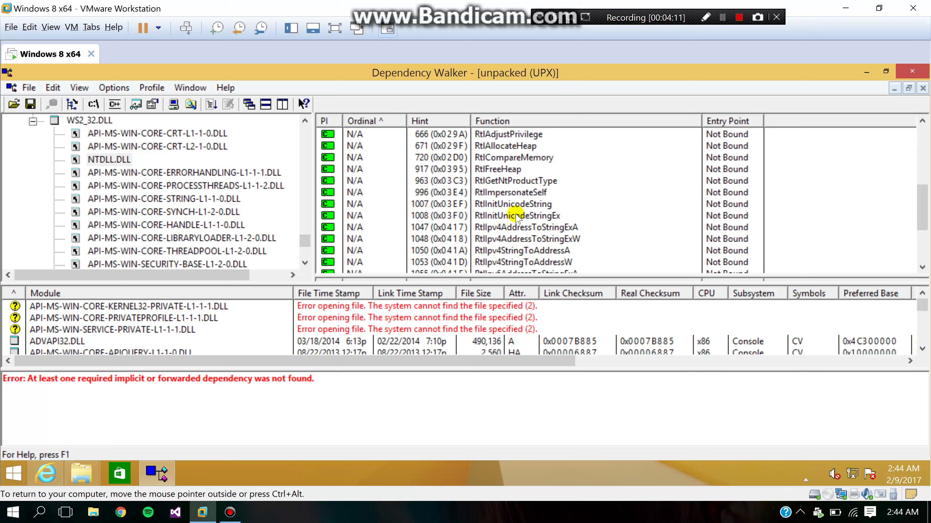
scroll(506, 229, "down", 1)
left_click(483, 217)
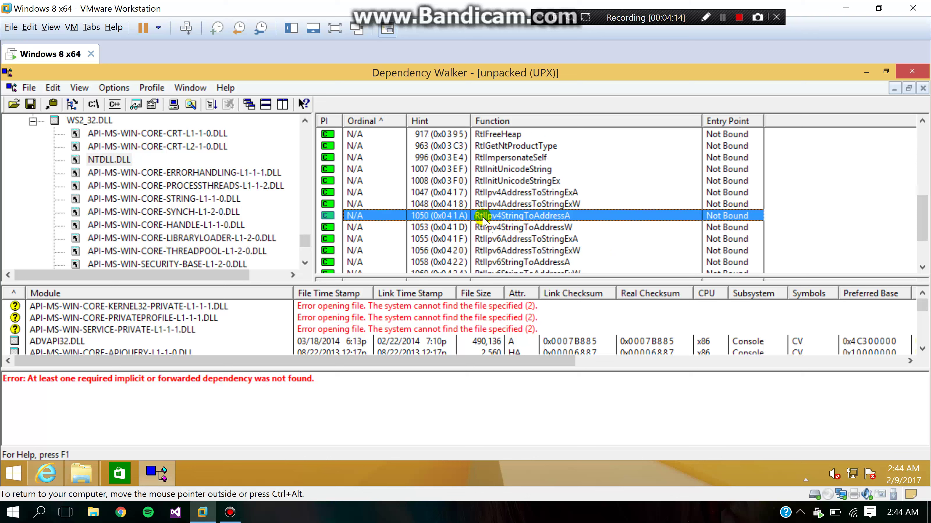
left_click(529, 227)
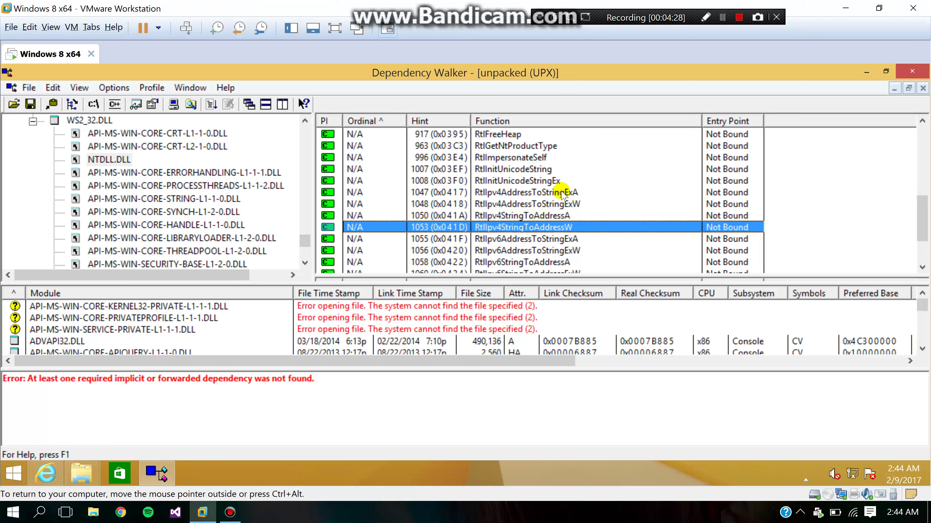
Inspect the RtlIpv6StringToAddressA function among the NTDLL.DLL imports
scroll(560, 196, "down", 1)
scroll(560, 196, "down", 1)
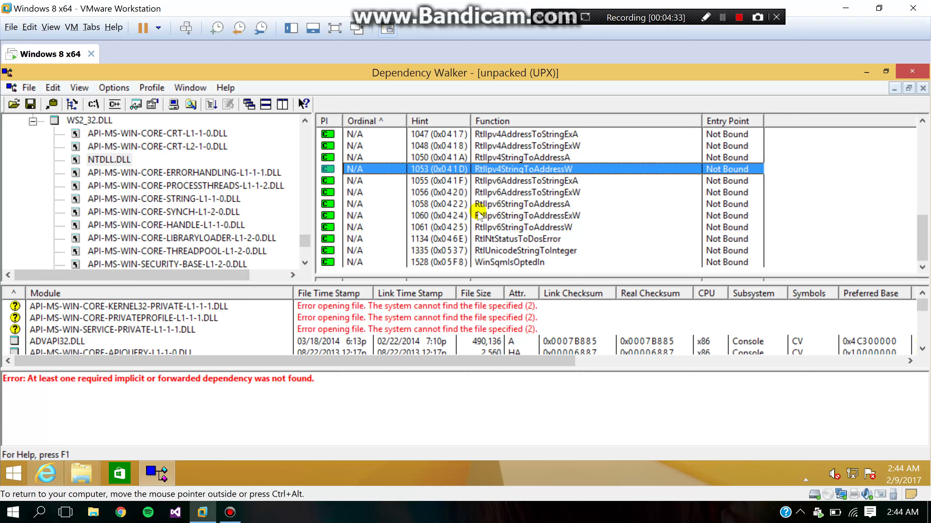
left_click(500, 206)
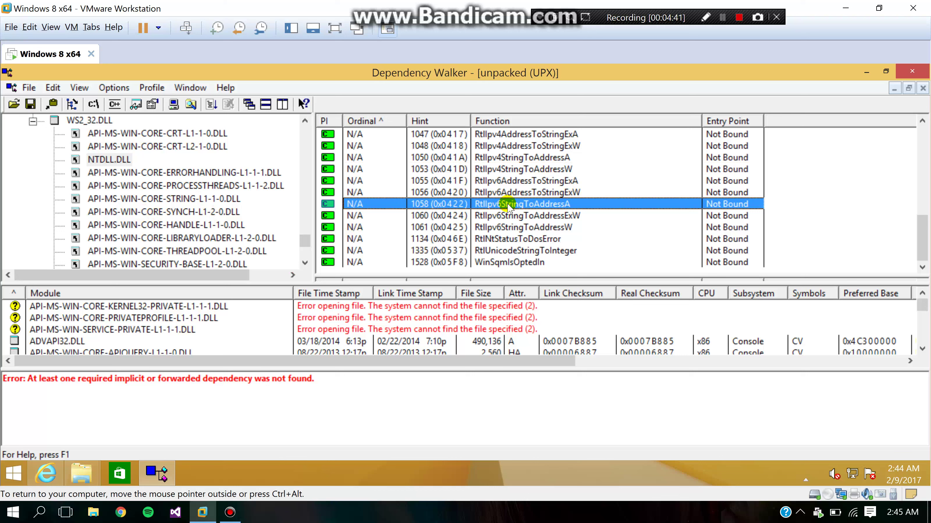
left_click(740, 18)
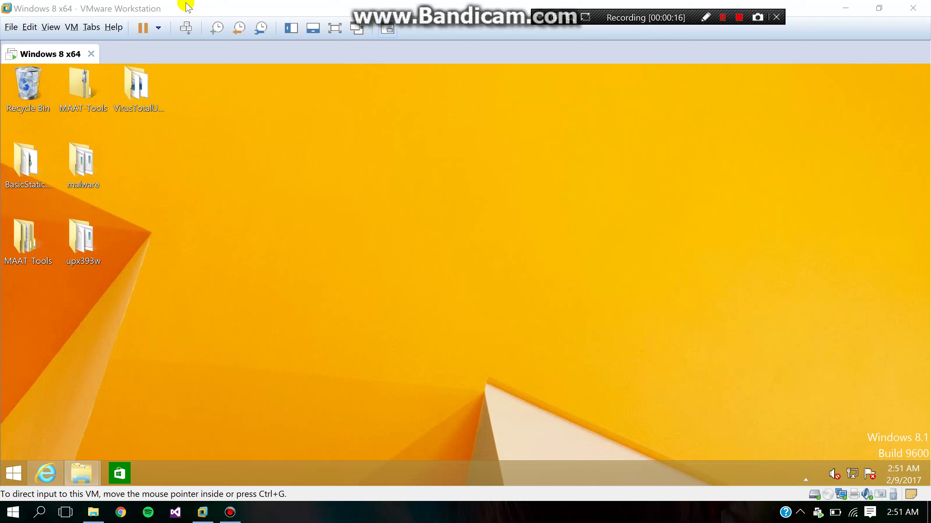
Launch BinText from the bintext303 folder in BasicStaticAnalysis and scan unpacked (UPX).exe from the malware folder
double_click(39, 168)
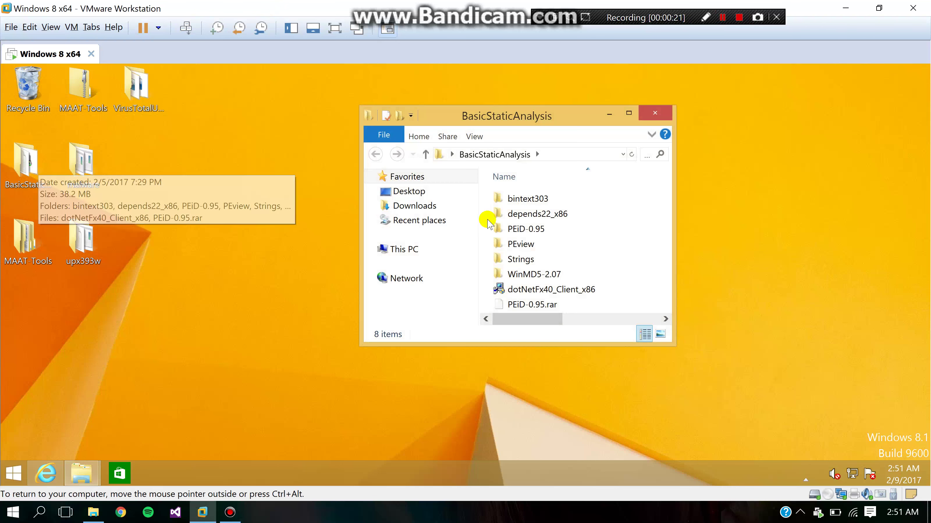
left_click(545, 213)
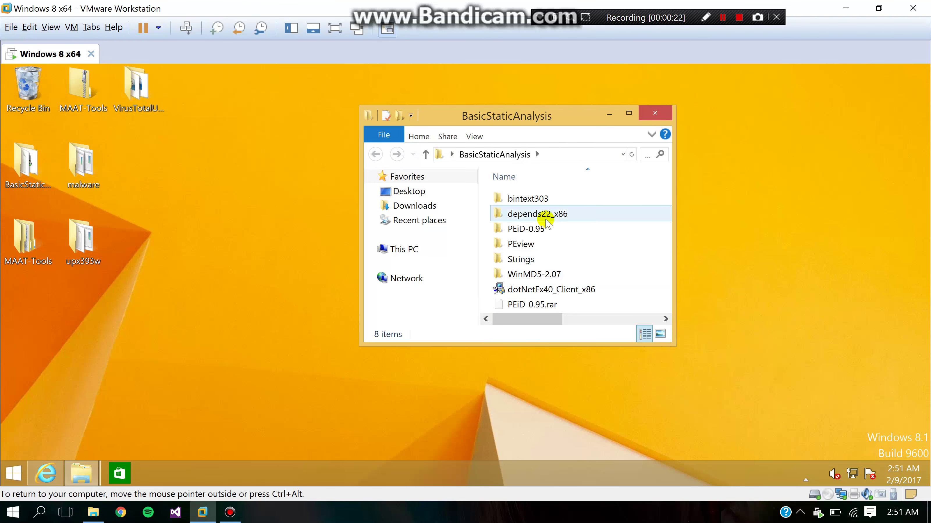
double_click(552, 198)
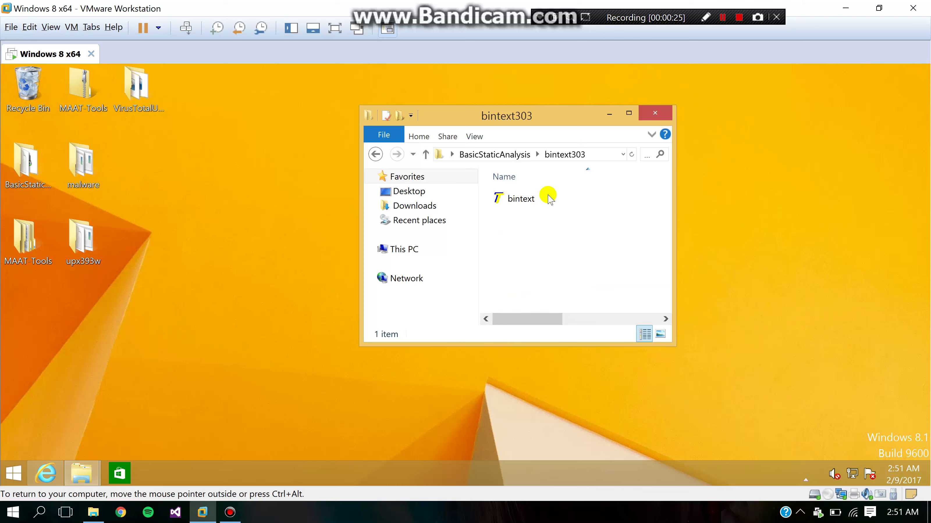
double_click(550, 199)
left_click(588, 193)
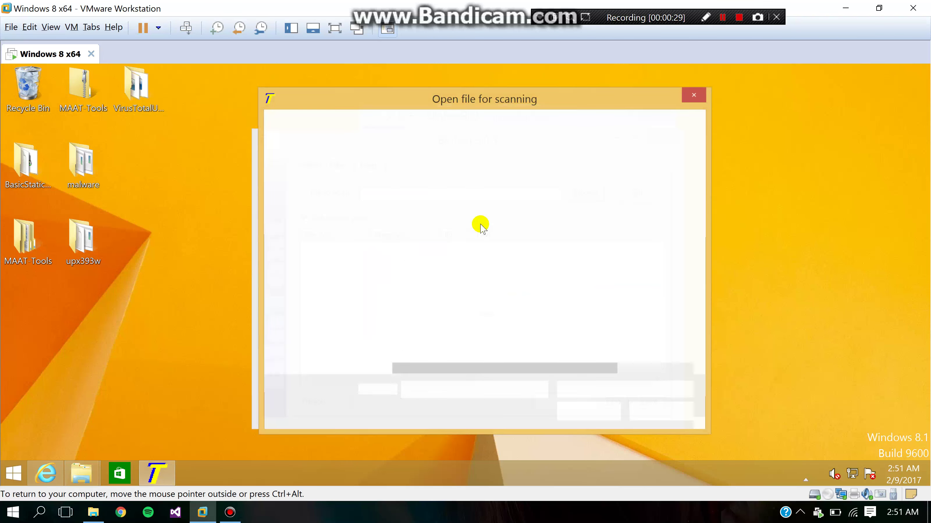
double_click(438, 204)
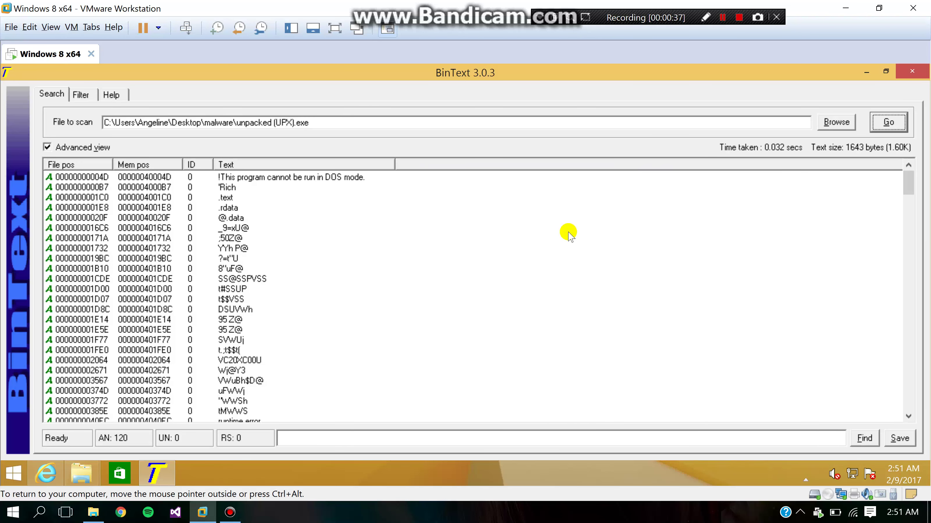
Look through the extracted strings and examine the ADVAPI32.dll, USER32.dll and WS2_32.dll entries
left_click(214, 181)
left_click(374, 281)
scroll(375, 282, "down", 7)
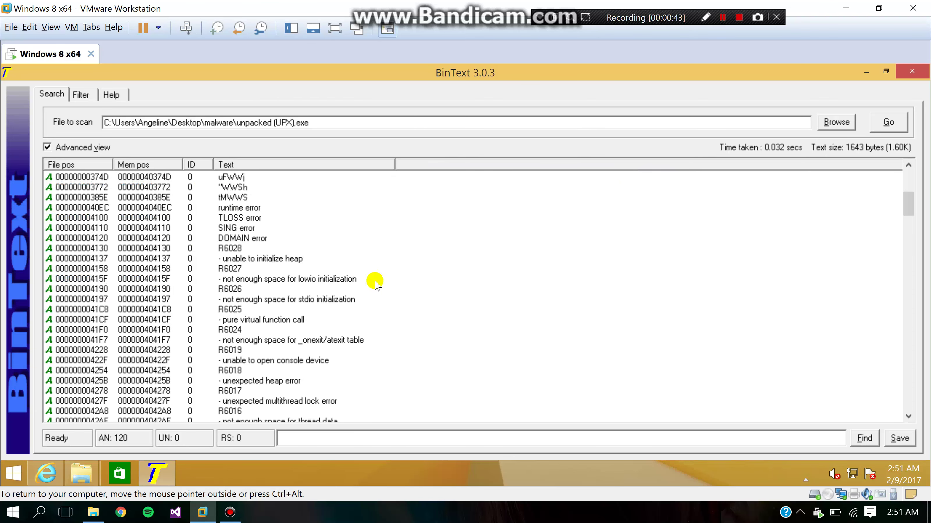
scroll(376, 282, "down", 12)
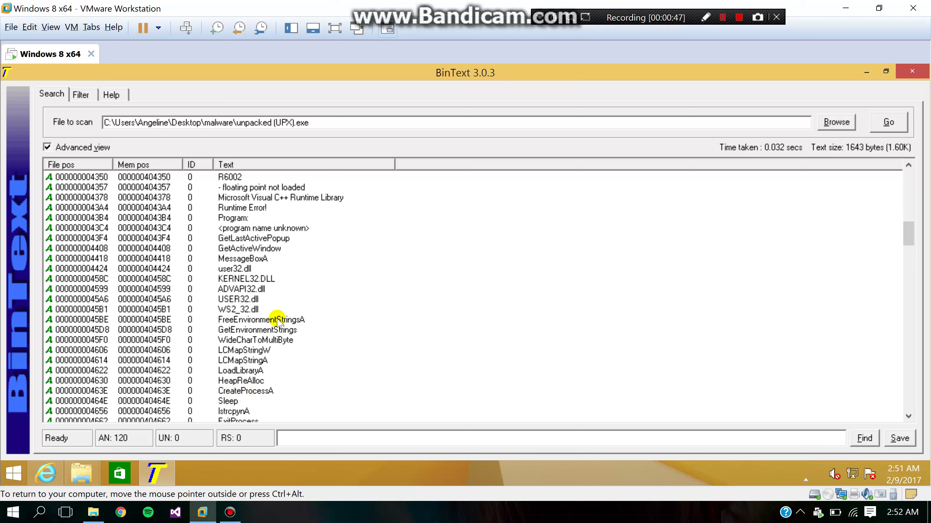
left_click(258, 290)
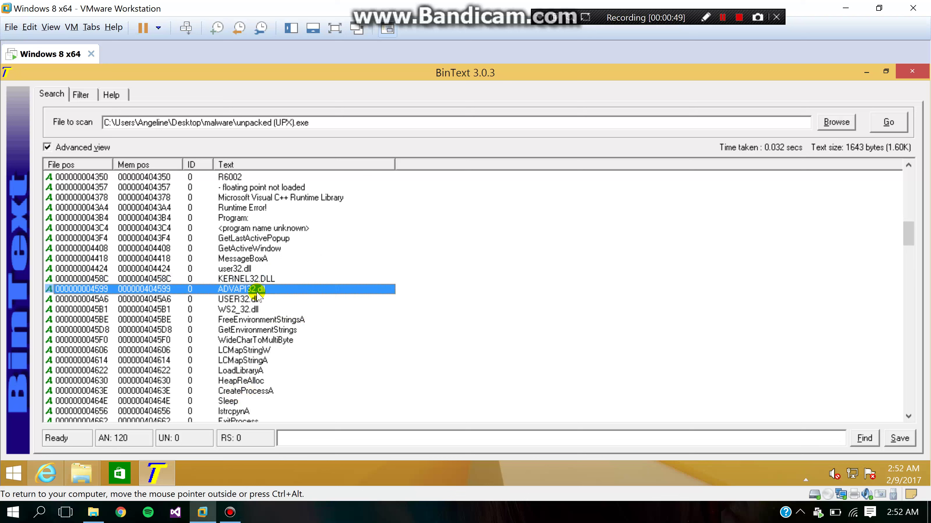
left_click(257, 300)
left_click(255, 311)
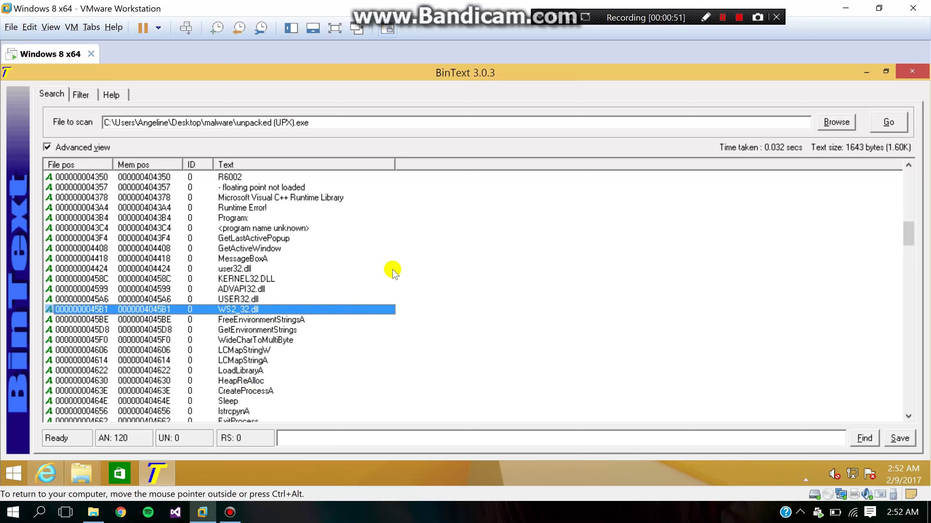
Examine the LoadLibraryA string and review the DLL names from user32.dll and KERNEL32.DLL to WS2_32.dll
scroll(392, 271, "down", 2)
left_click(252, 310)
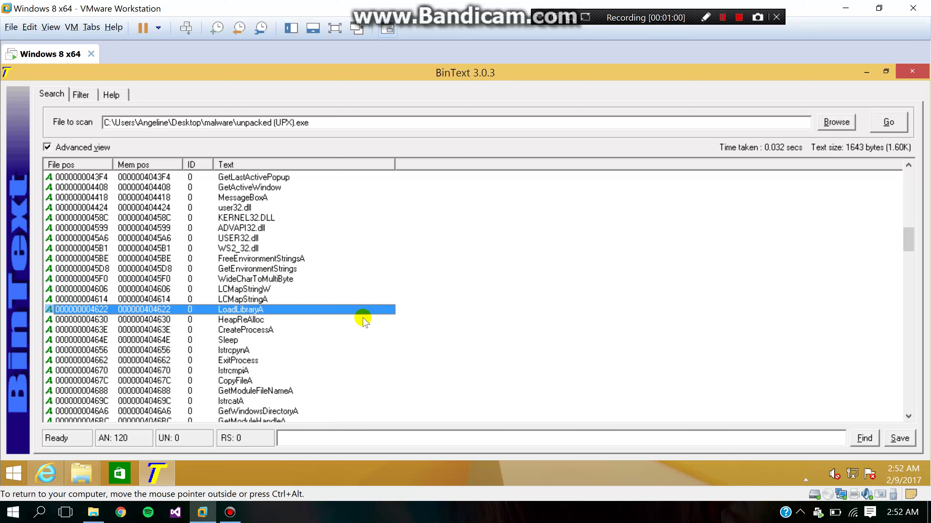
left_click(238, 208)
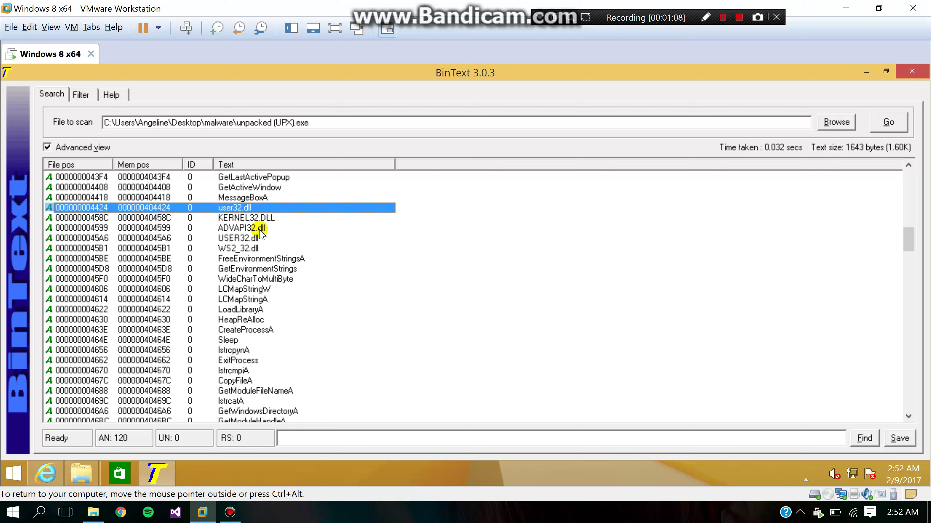
left_click(253, 218)
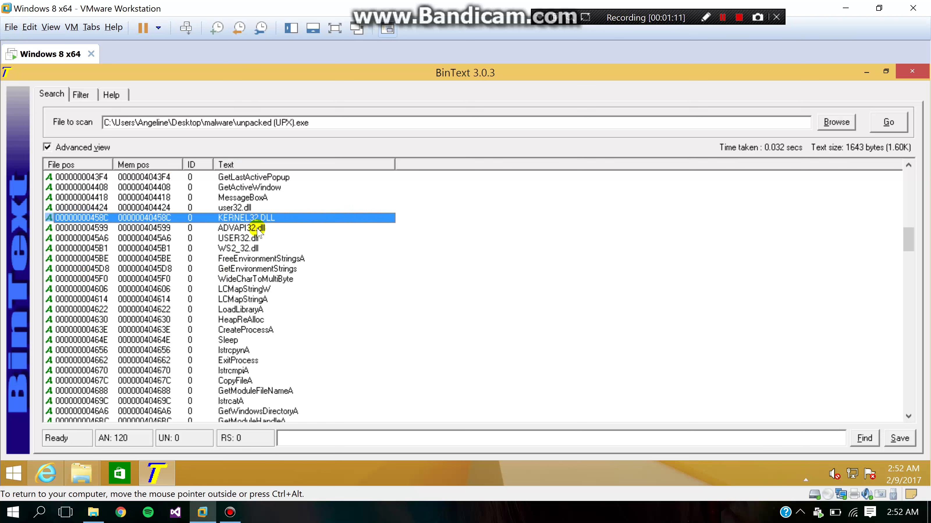
left_click(257, 228)
left_click(258, 238)
left_click(259, 249)
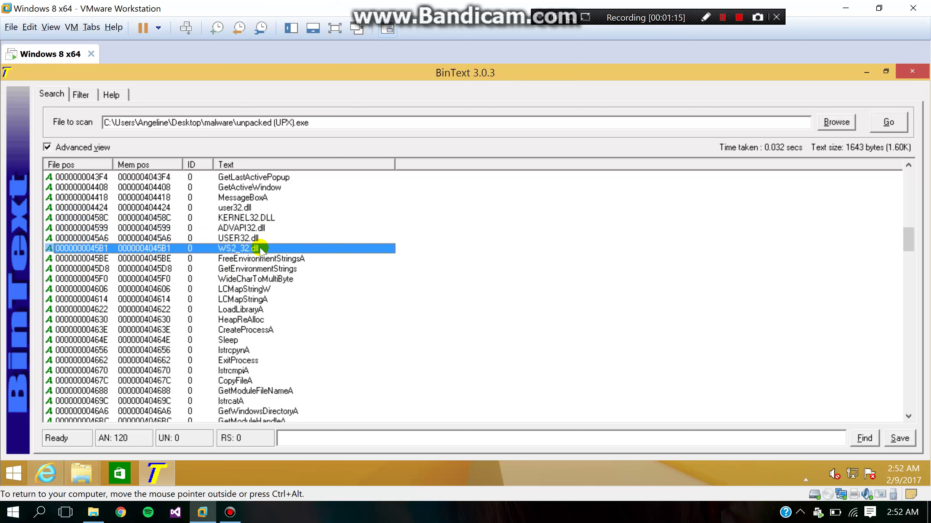
Examine the CreateProcessA, GetEnvironmentStrings and WideCharToMultiByte strings in the scan results
scroll(332, 285, "down", 1)
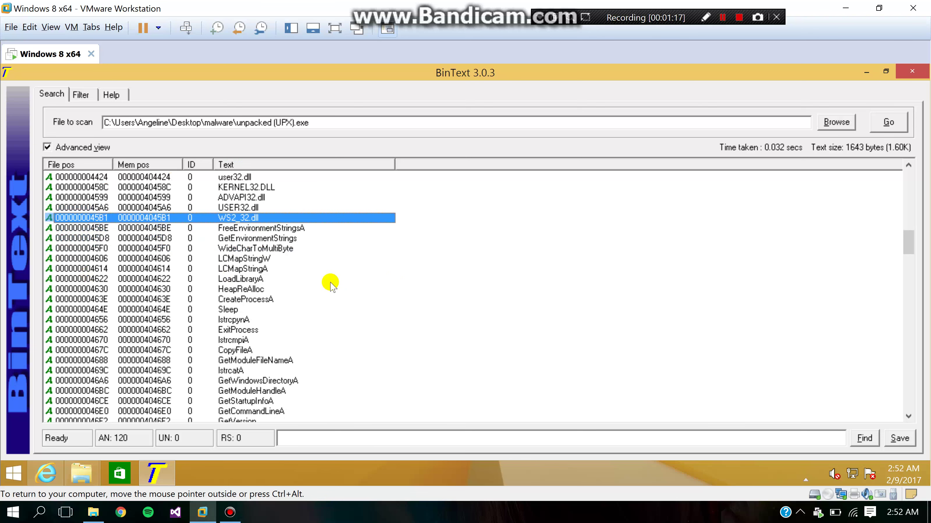
left_click(262, 300)
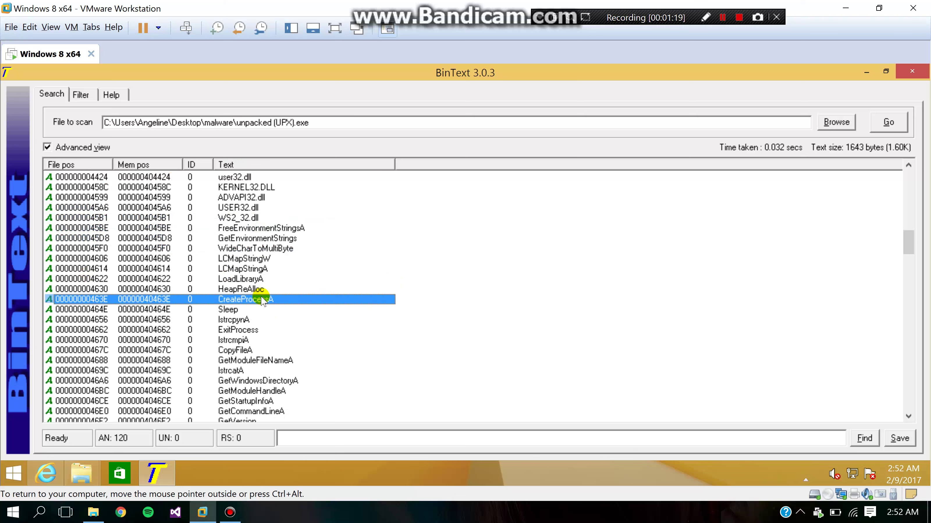
left_click(268, 239)
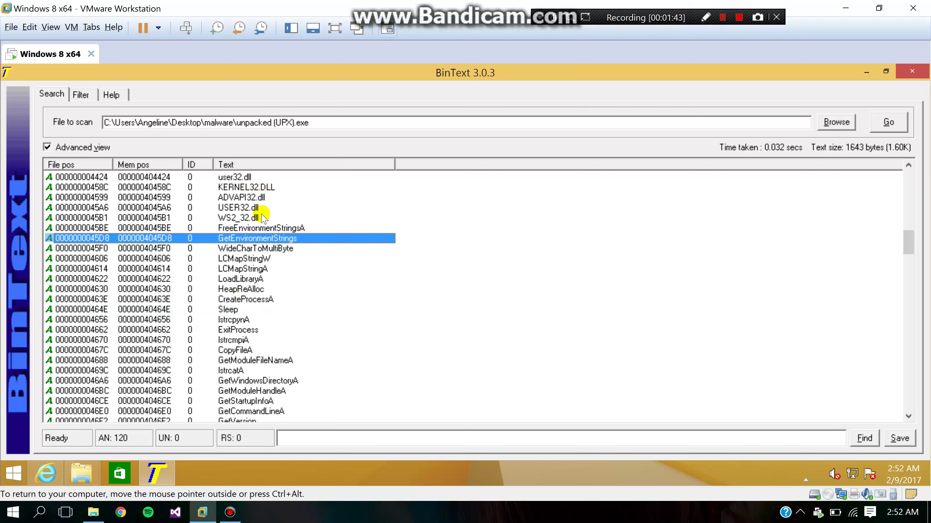
left_click(270, 249)
Read through the remaining extracted strings for file, process and registry functions, IP addresses, executable names and registry paths
scroll(270, 249, "up", 3)
scroll(270, 249, "down", 3)
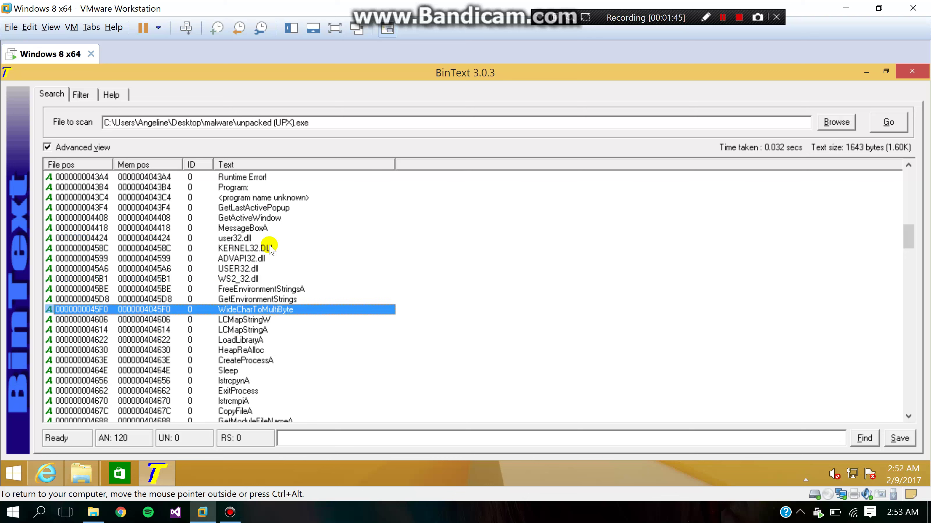
scroll(268, 259, "down", 3)
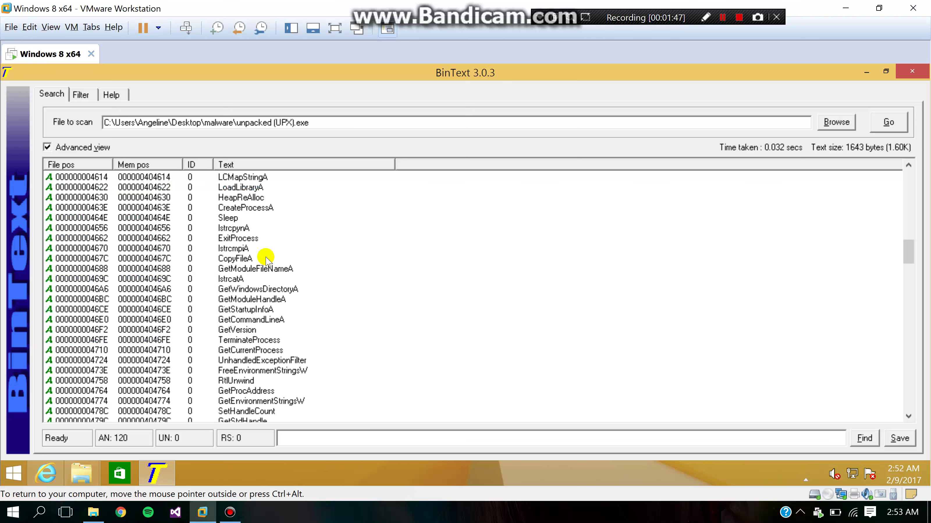
scroll(268, 261, "down", 2)
scroll(267, 261, "down", 3)
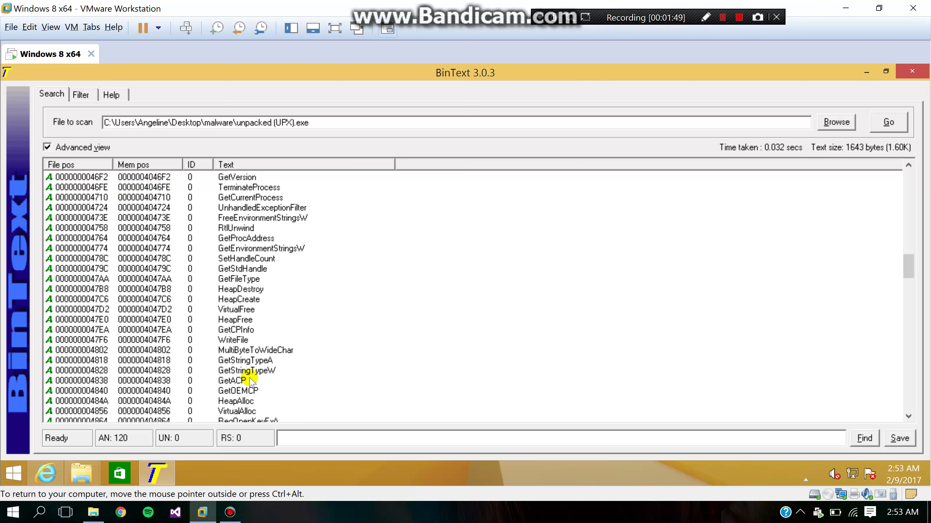
scroll(251, 381, "up", 4)
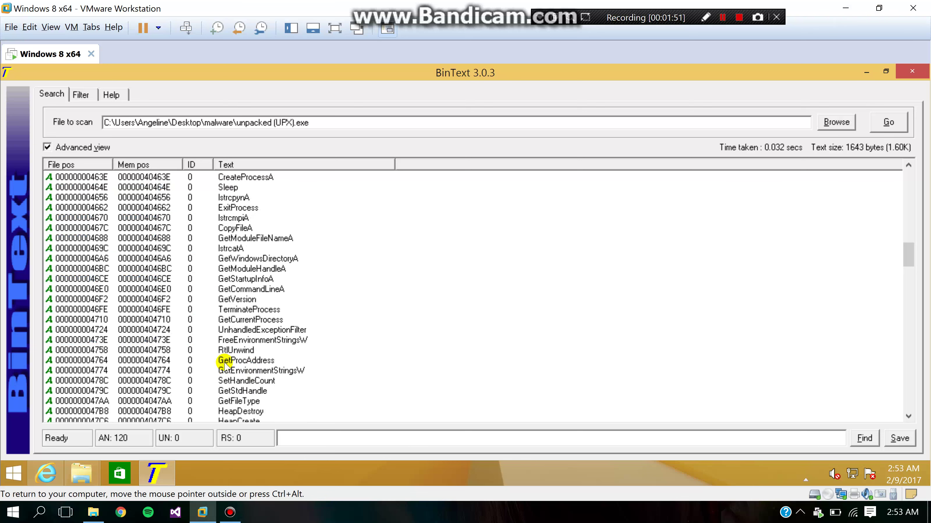
scroll(257, 332, "down", 1)
scroll(255, 331, "down", 3)
scroll(256, 333, "down", 3)
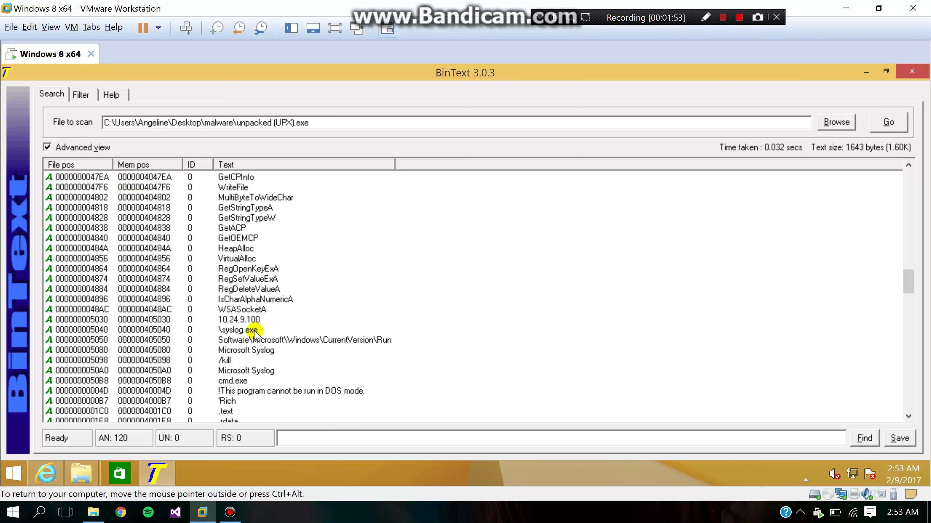
scroll(255, 334, "up", 1)
scroll(256, 333, "down", 9)
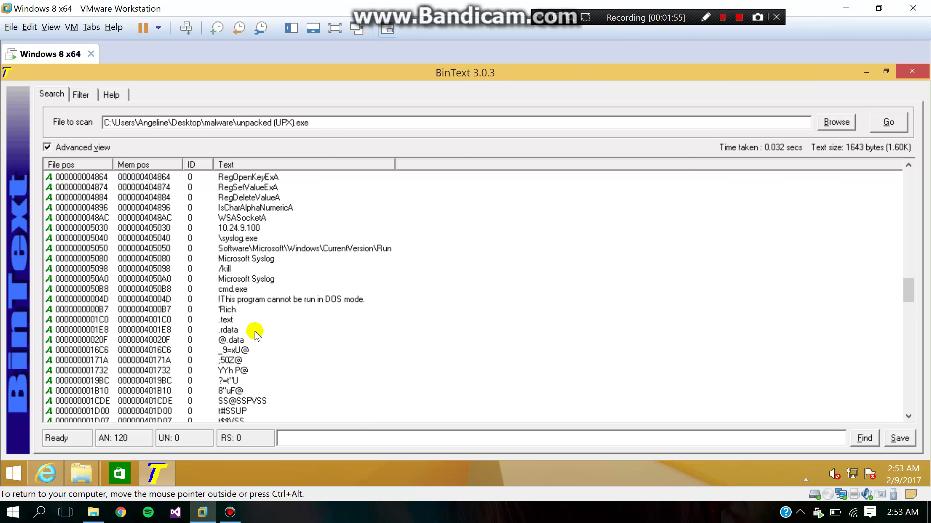
Go back to the API function strings and examine the CopyFileA and CreateProcessA entries
scroll(256, 334, "up", 18)
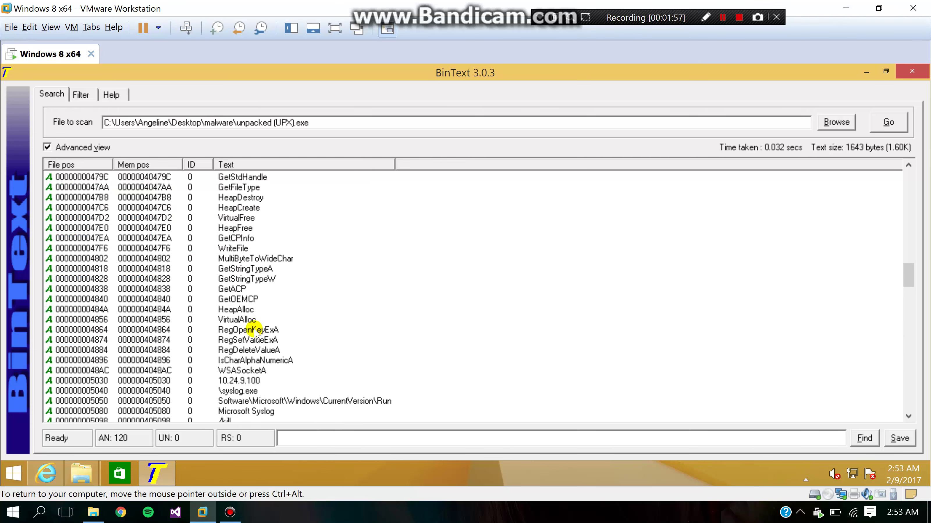
scroll(255, 332, "up", 3)
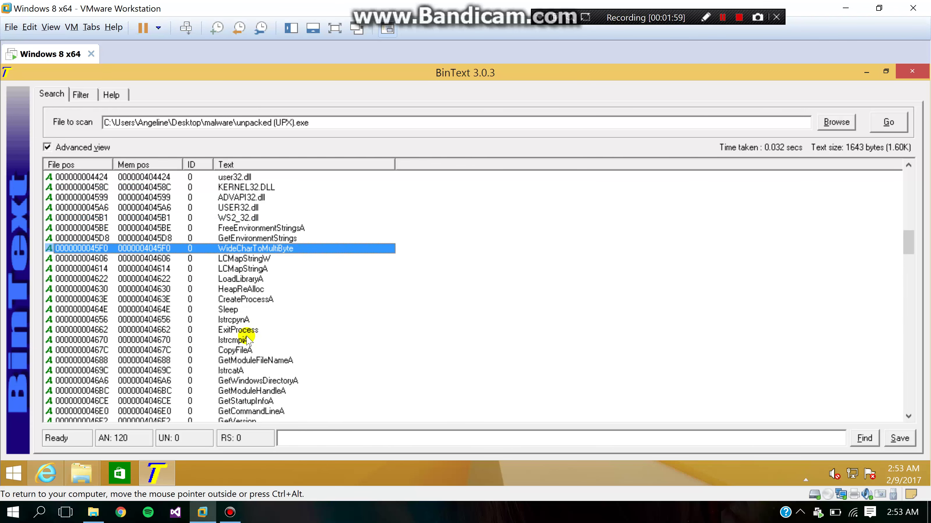
left_click(239, 351)
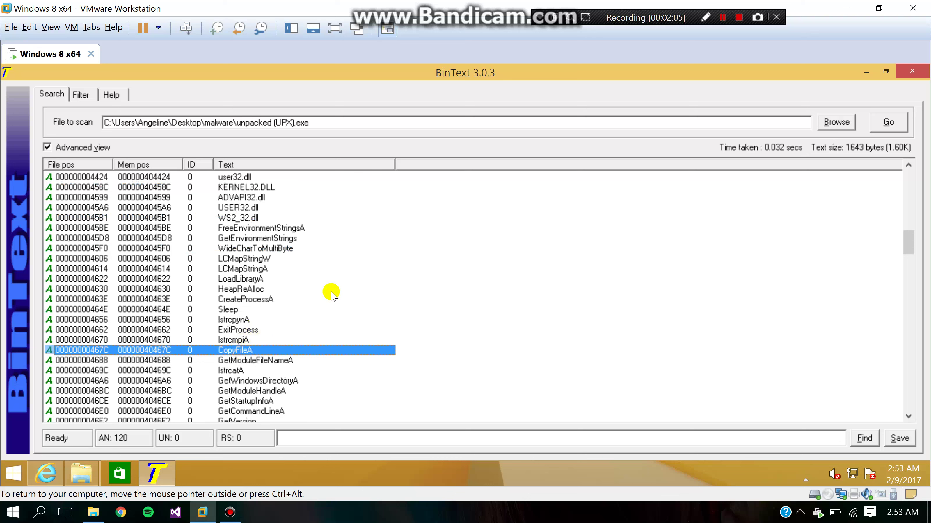
scroll(270, 291, "up", 3)
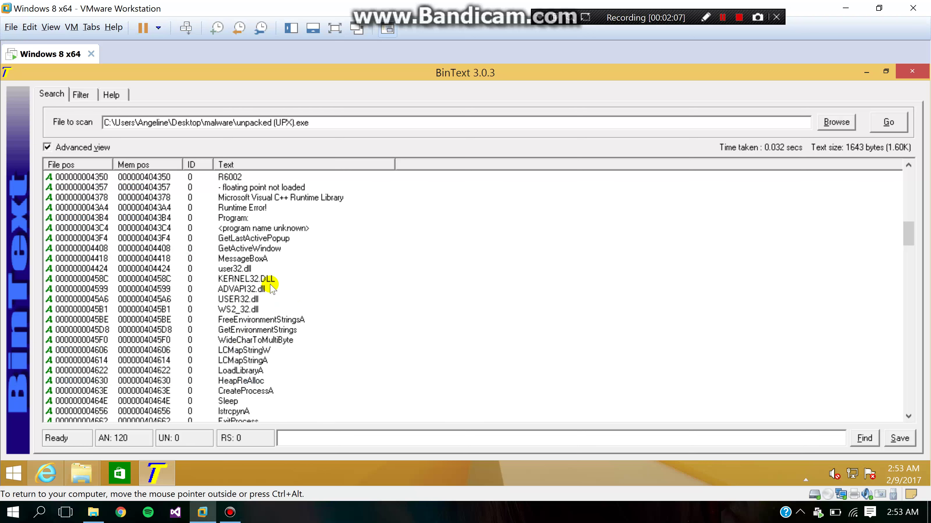
left_click(255, 393)
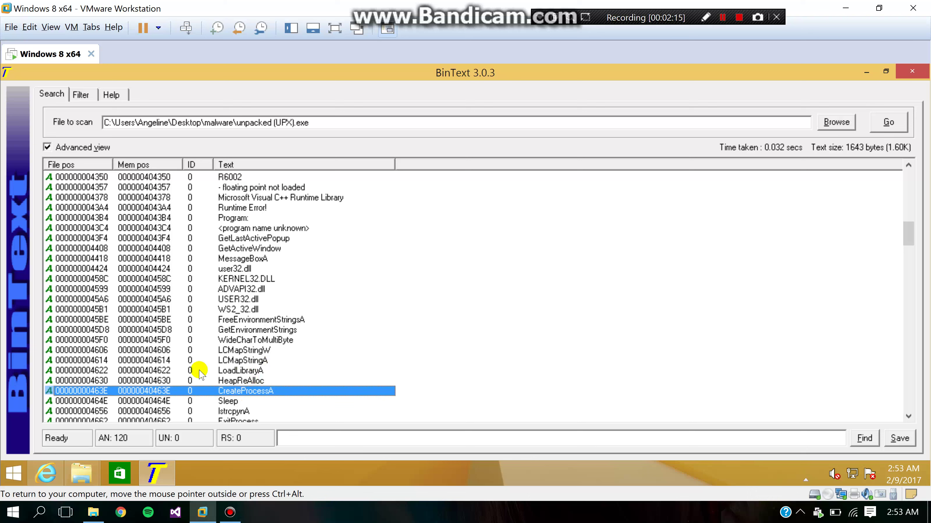
Examine the registry function strings RegOpenKeyExA, RegSetValueExA and RegDeleteValueA in the scan results
scroll(206, 364, "down", 8)
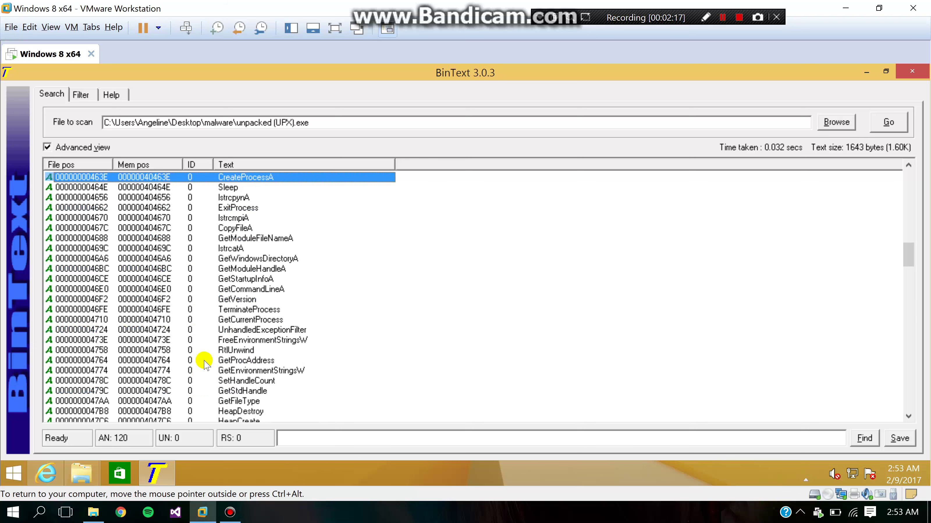
scroll(206, 364, "down", 2)
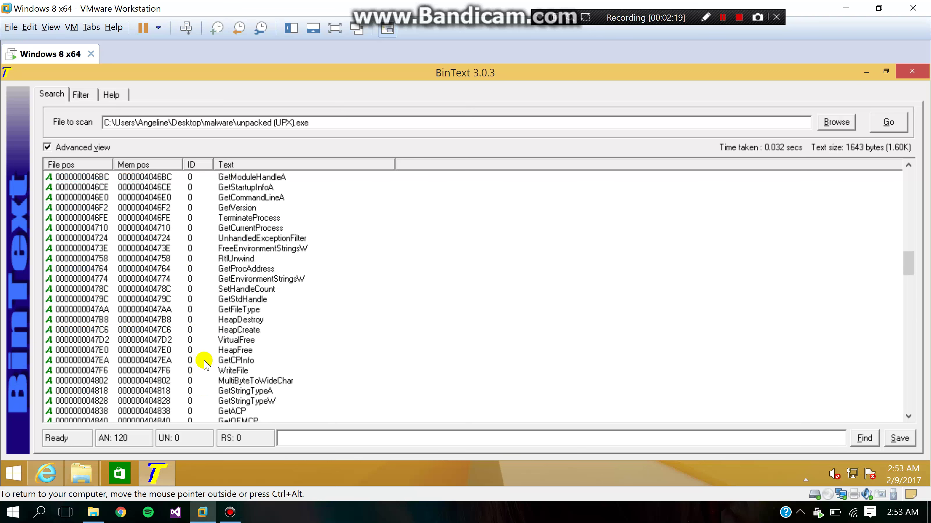
scroll(205, 363, "down", 1)
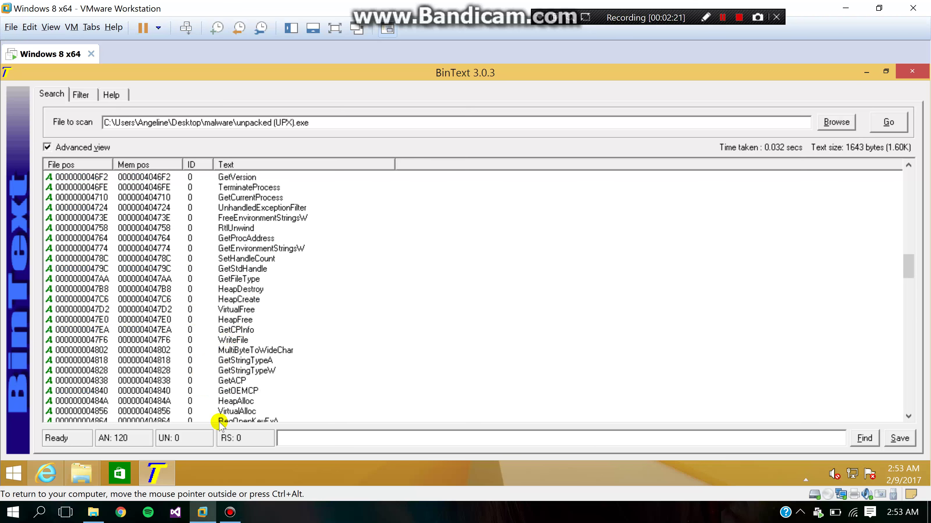
scroll(263, 333, "down", 1)
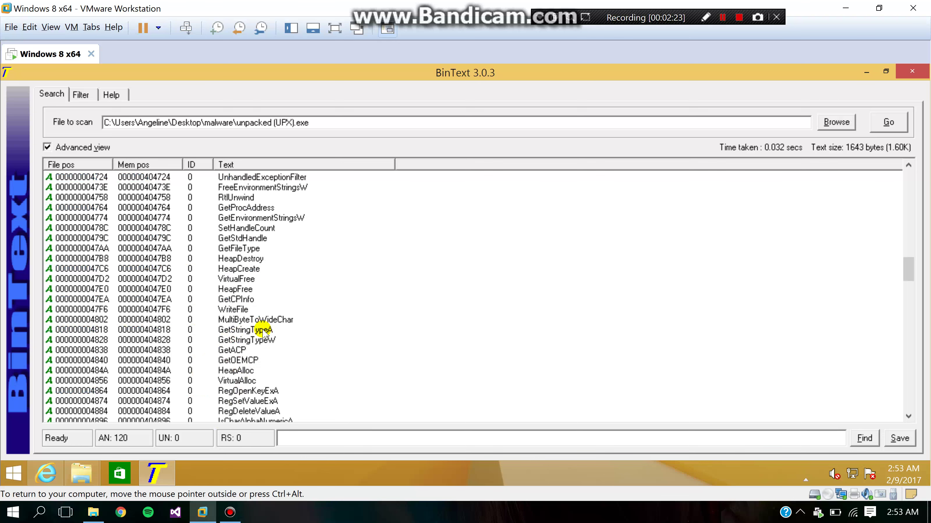
scroll(263, 333, "down", 3)
scroll(263, 334, "up", 2)
scroll(265, 333, "down", 1)
left_click(256, 330)
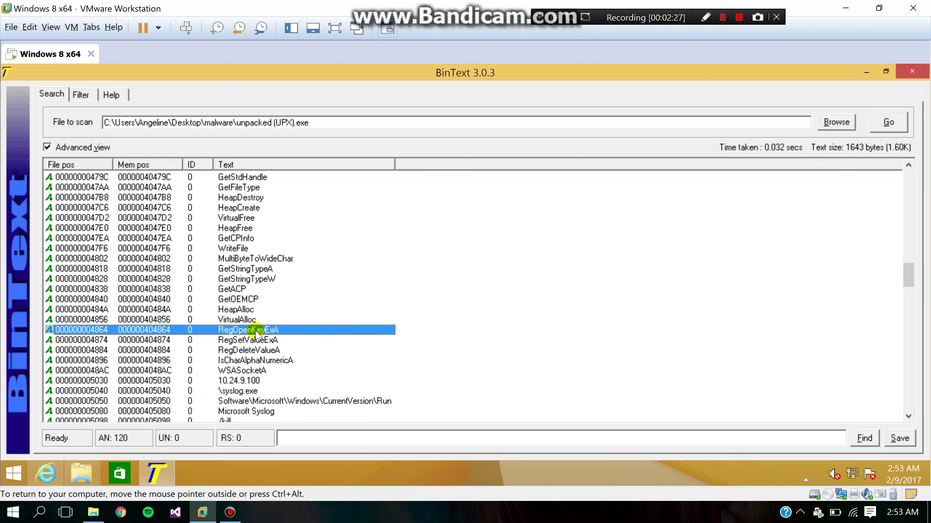
left_click(256, 342)
left_click(257, 350)
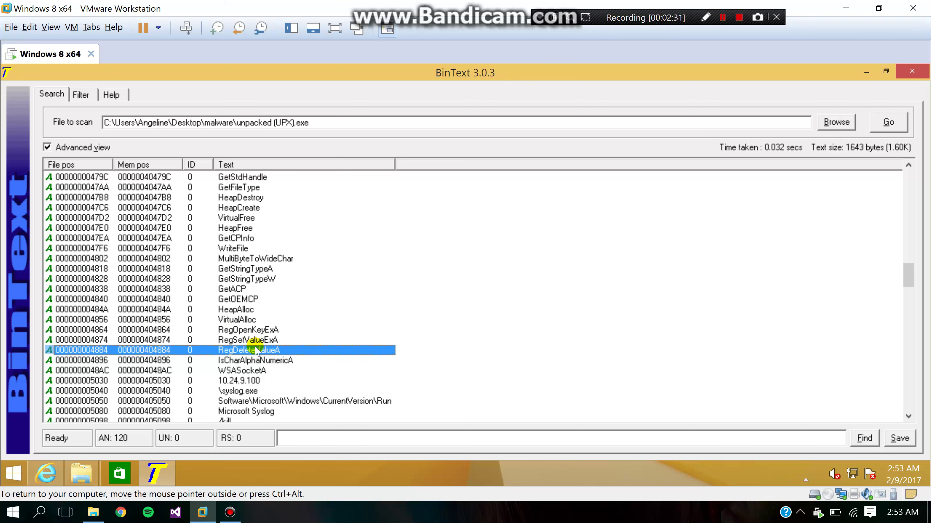
Look back through the function strings above the registry entries and examine the TerminateProcess entry
scroll(270, 307, "up", 3)
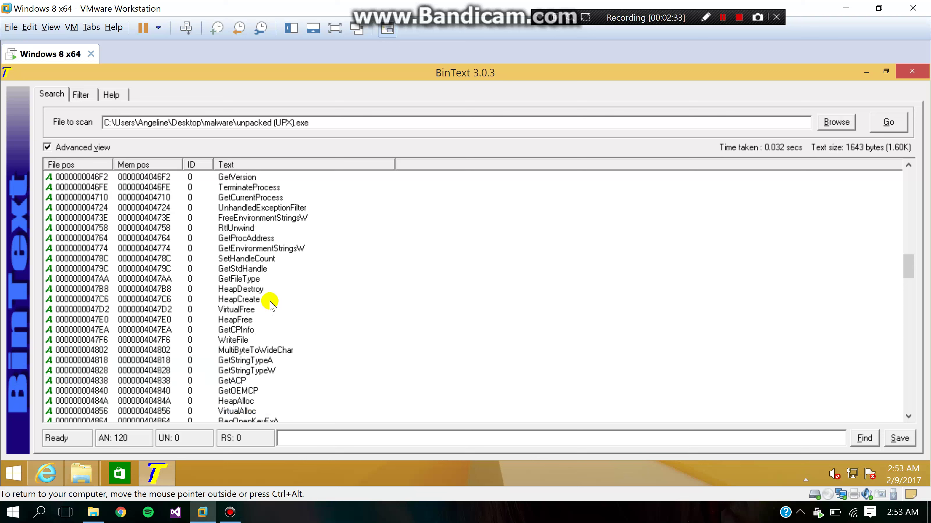
scroll(270, 307, "up", 2)
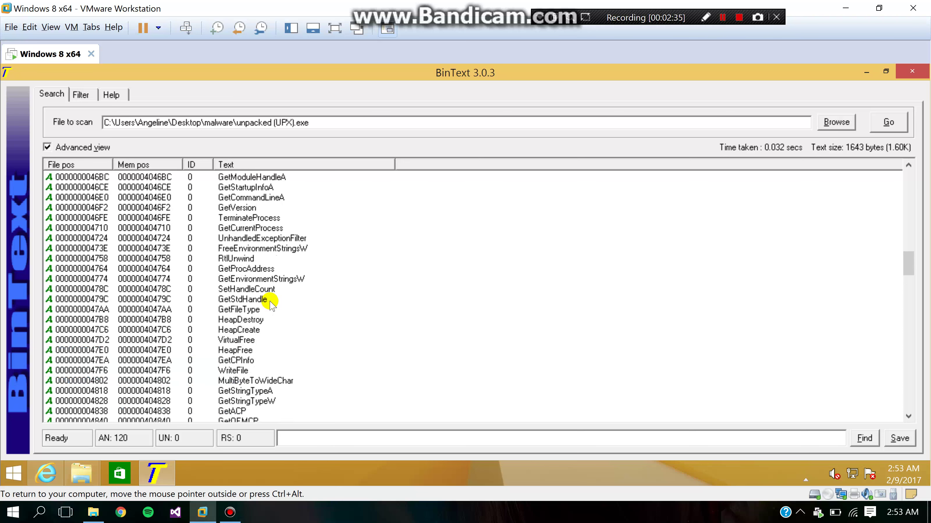
scroll(270, 307, "down", 3)
scroll(270, 306, "down", 2)
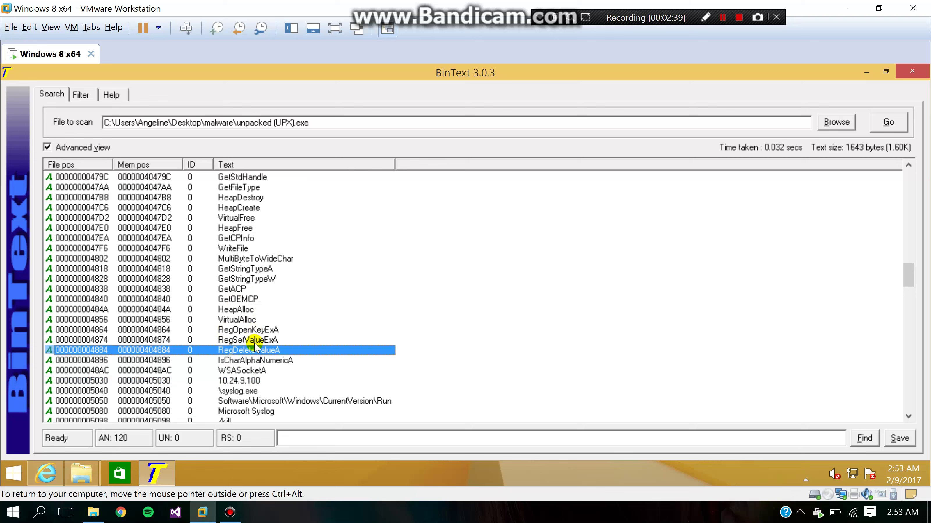
scroll(282, 293, "up", 2)
scroll(284, 296, "up", 2)
scroll(282, 294, "up", 1)
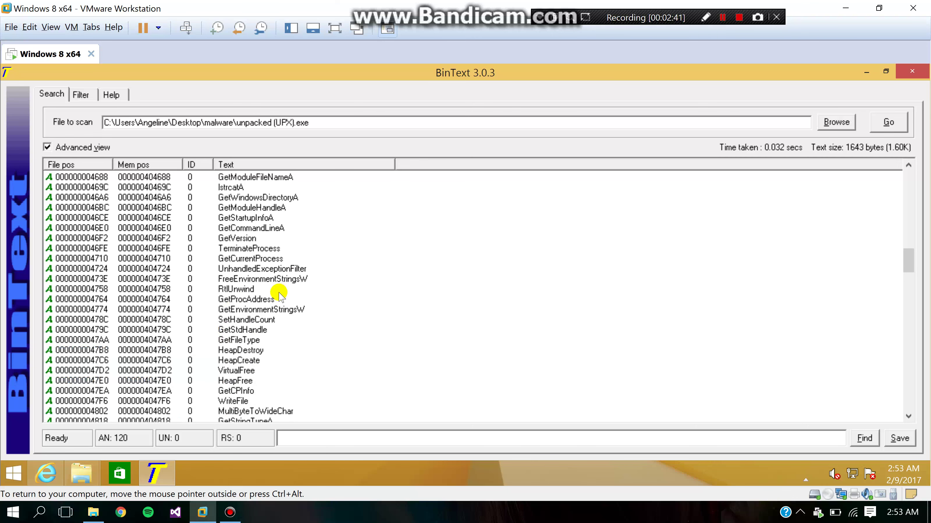
left_click(253, 250)
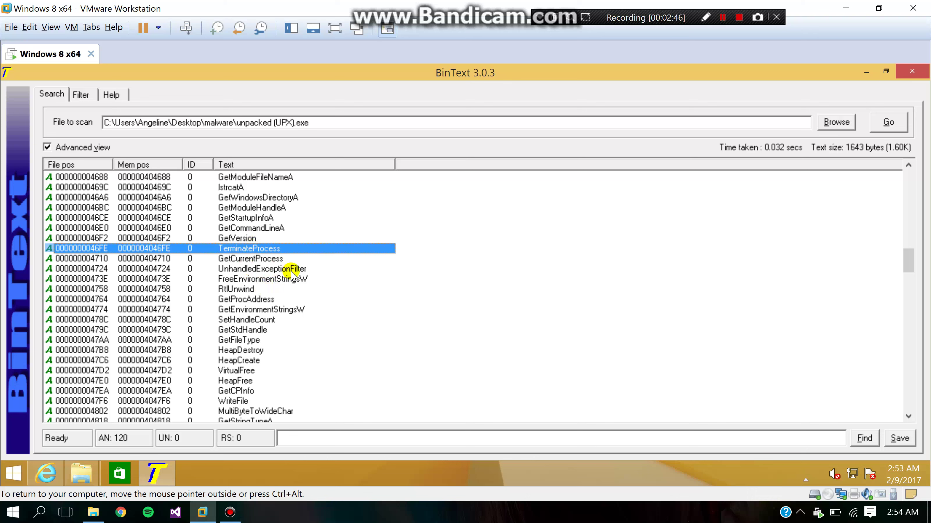
Find the WriteFile entry among the extracted function strings and examine it
scroll(295, 336, "down", 1)
scroll(295, 335, "down", 3)
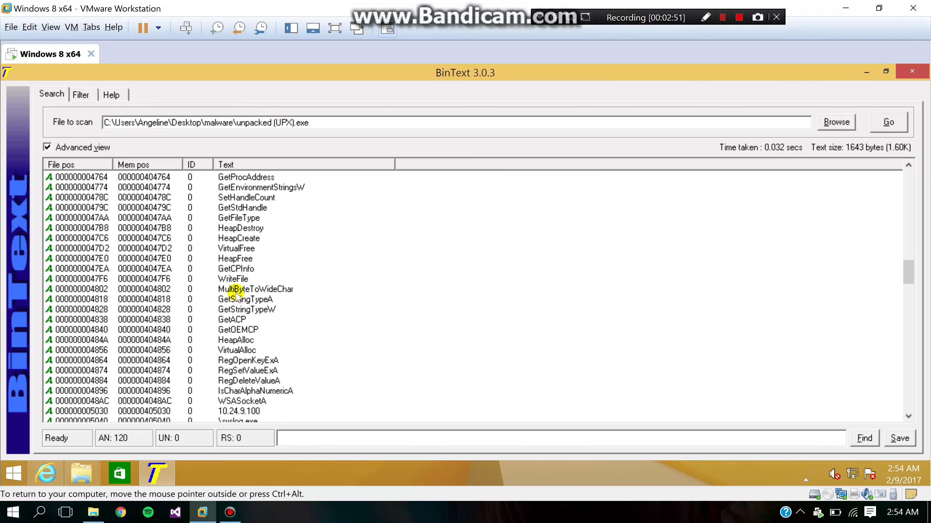
left_click(241, 279)
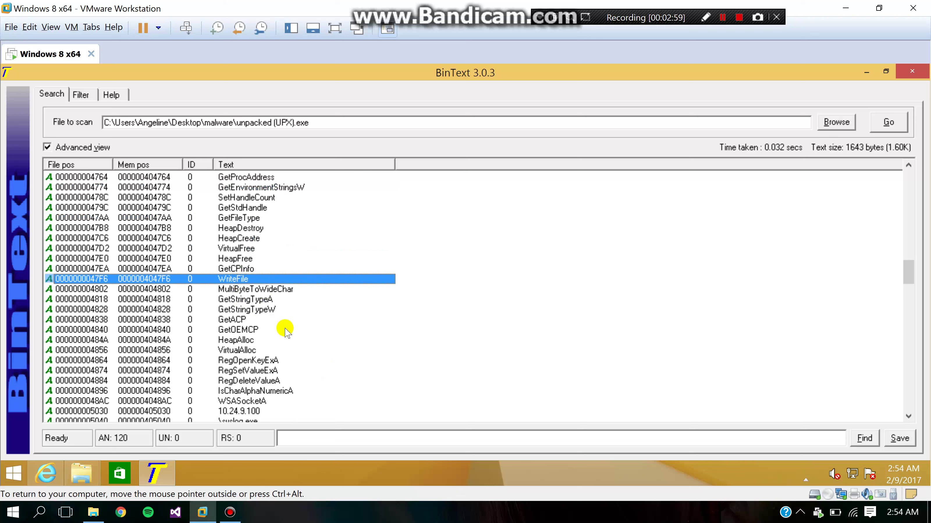
Examine the WSASocketA string and the IP address 10.24.9.100 together with the syslog.exe, Run key and cmd.exe strings below
scroll(282, 321, "down", 1)
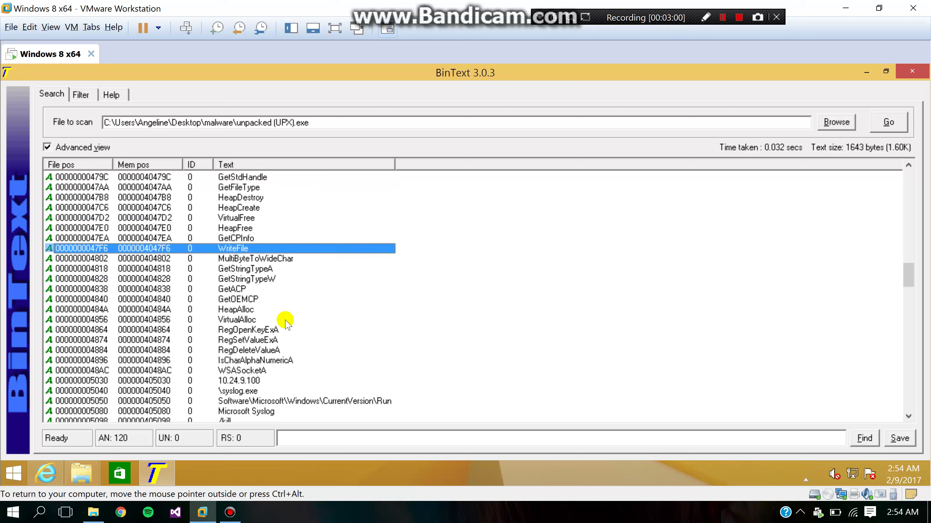
left_click(242, 371)
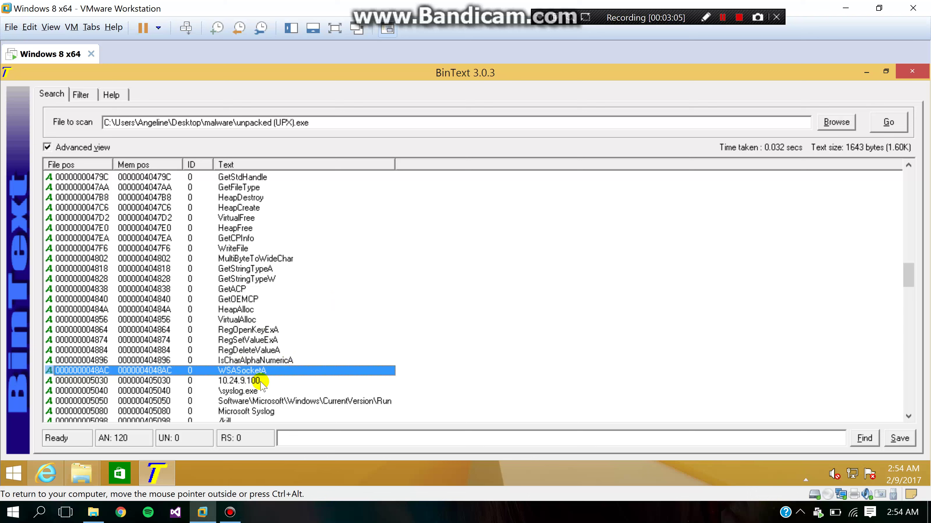
left_click(233, 382)
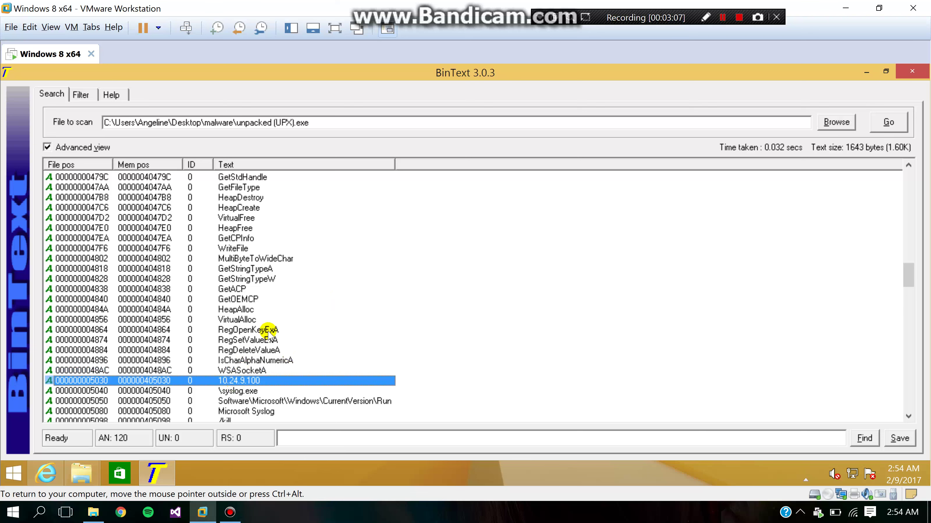
scroll(261, 329, "down", 1)
scroll(270, 334, "down", 1)
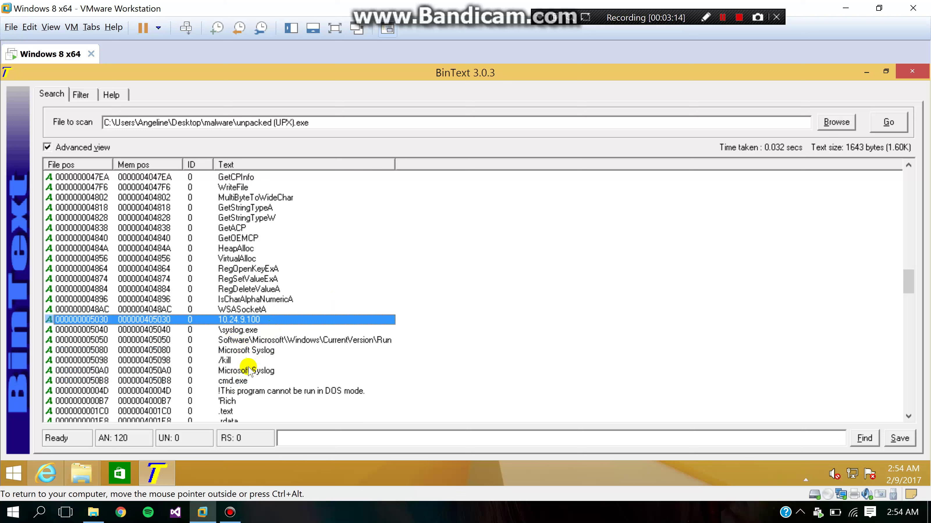
left_click(258, 310)
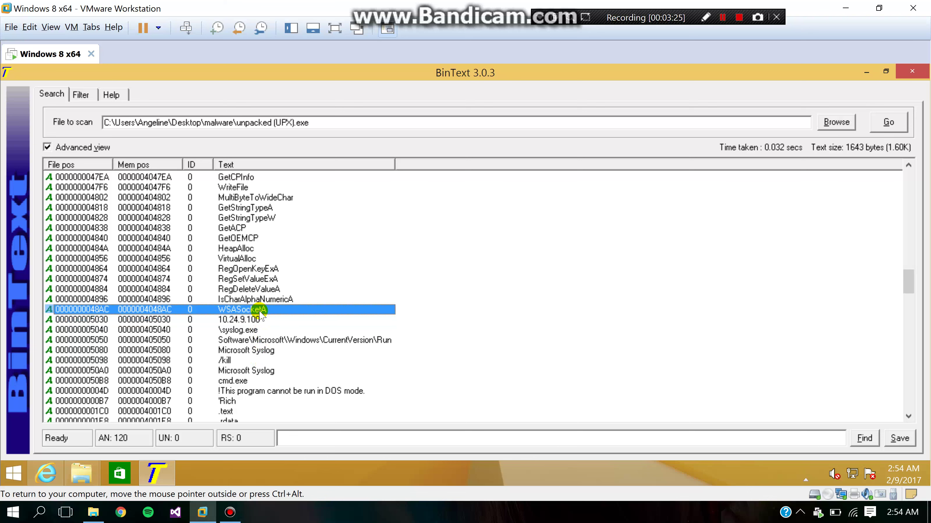
Read through the rest of the extracted strings to the end of the list
scroll(260, 314, "down", 1)
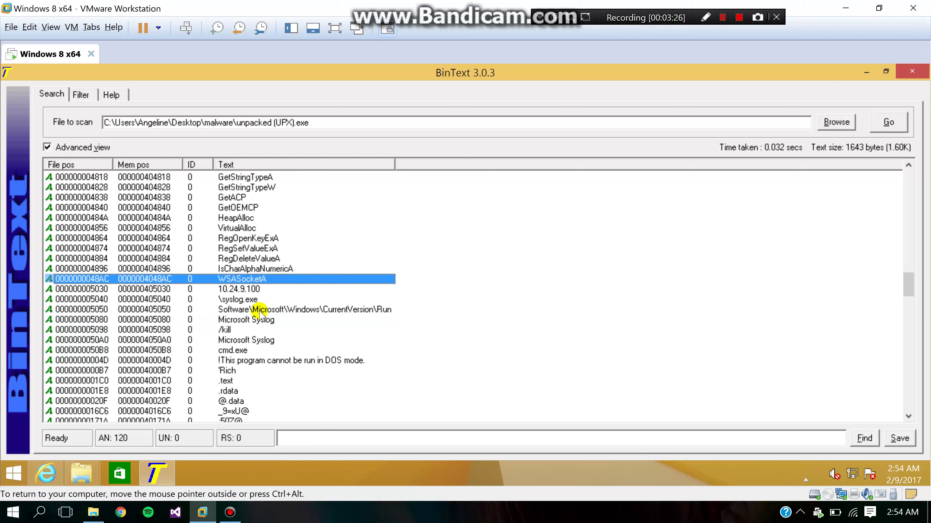
scroll(260, 314, "down", 3)
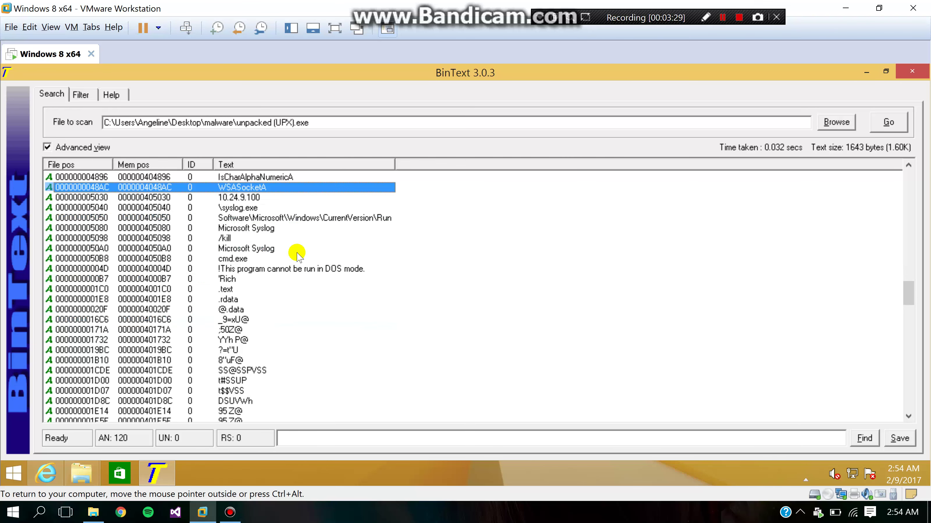
scroll(296, 256, "down", 14)
scroll(296, 256, "down", 3)
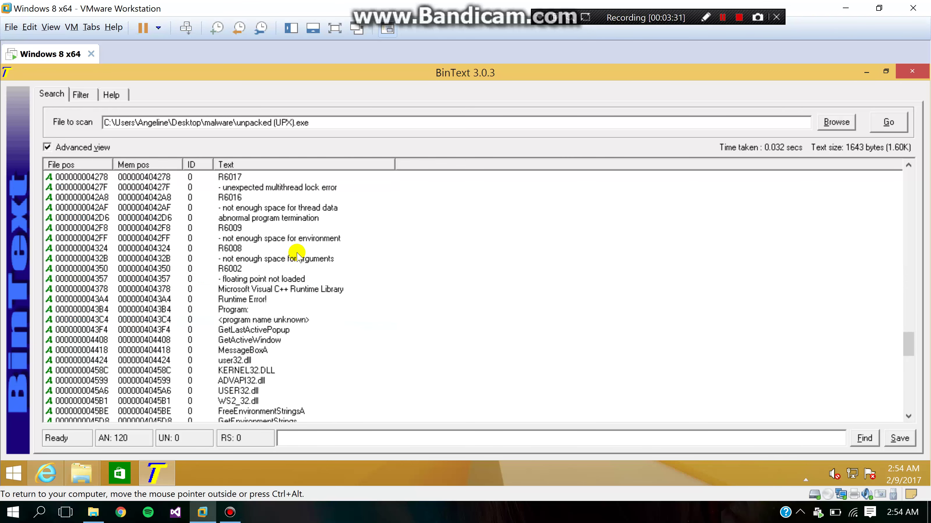
scroll(297, 257, "down", 10)
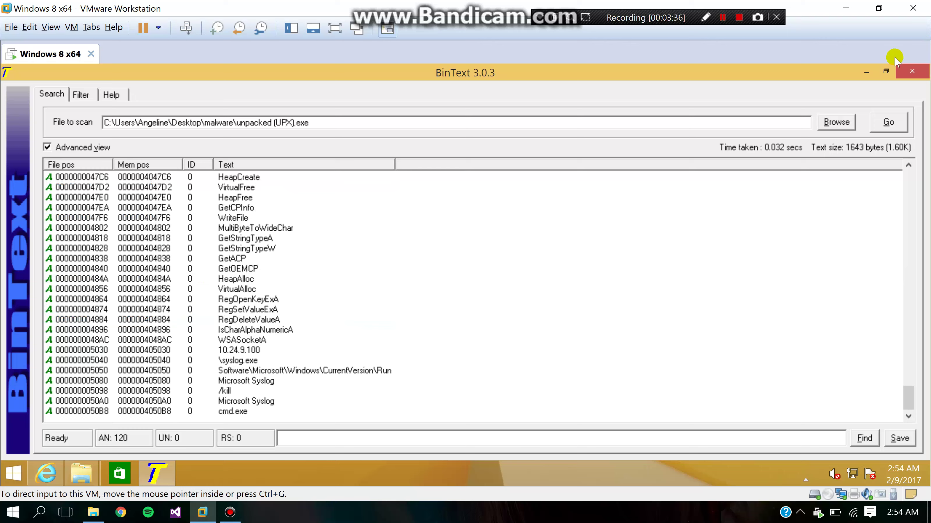
Close BinText and the bintext303 folder window
left_click(912, 71)
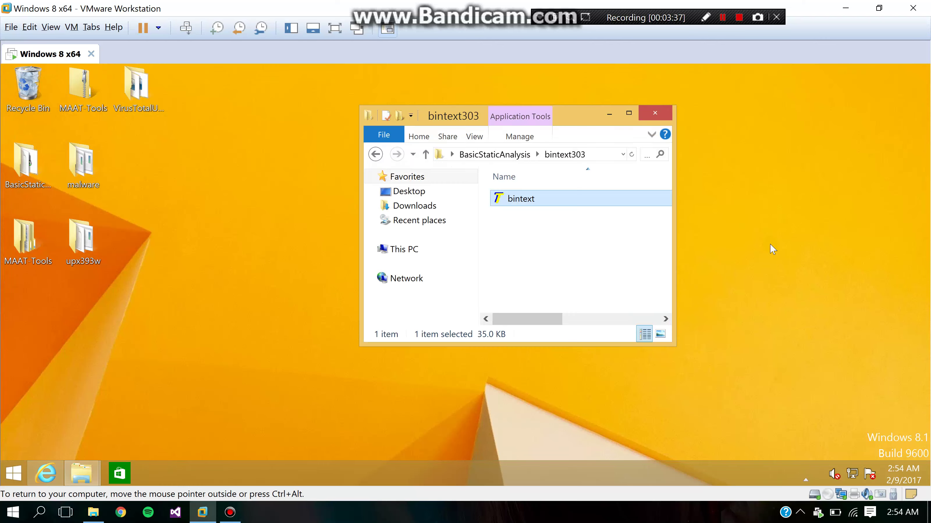
left_click(644, 112)
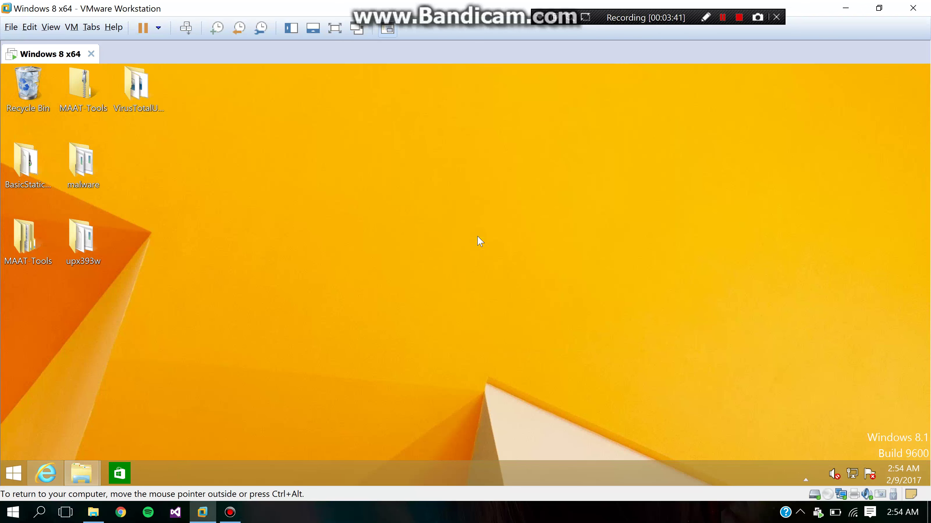